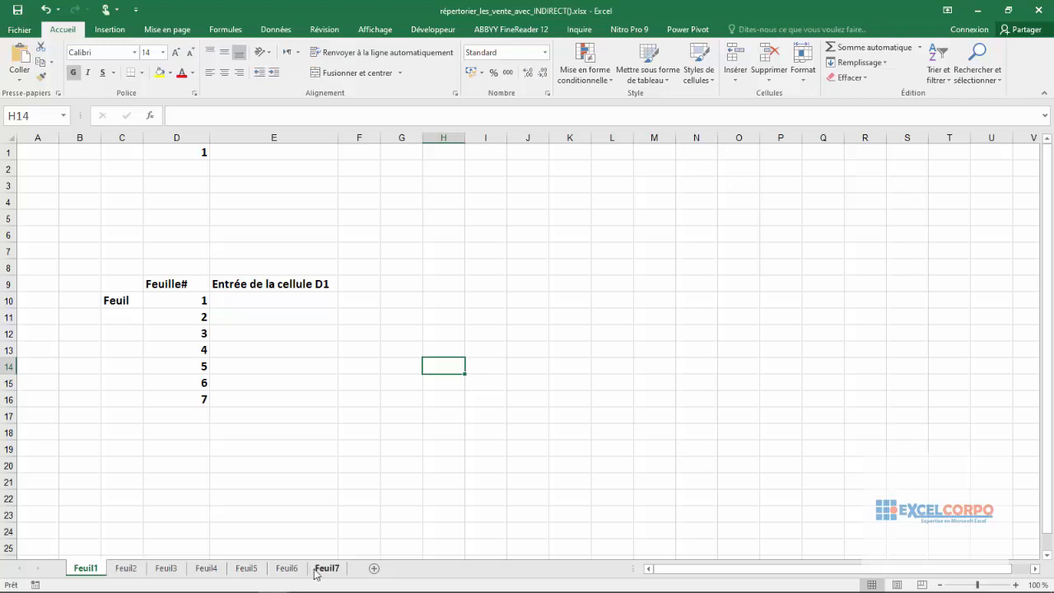
Examine the entry in cell D1 on each sheet from Feuil1 to Feuil7, ending back on Feuil1
click(327, 569)
click(386, 384)
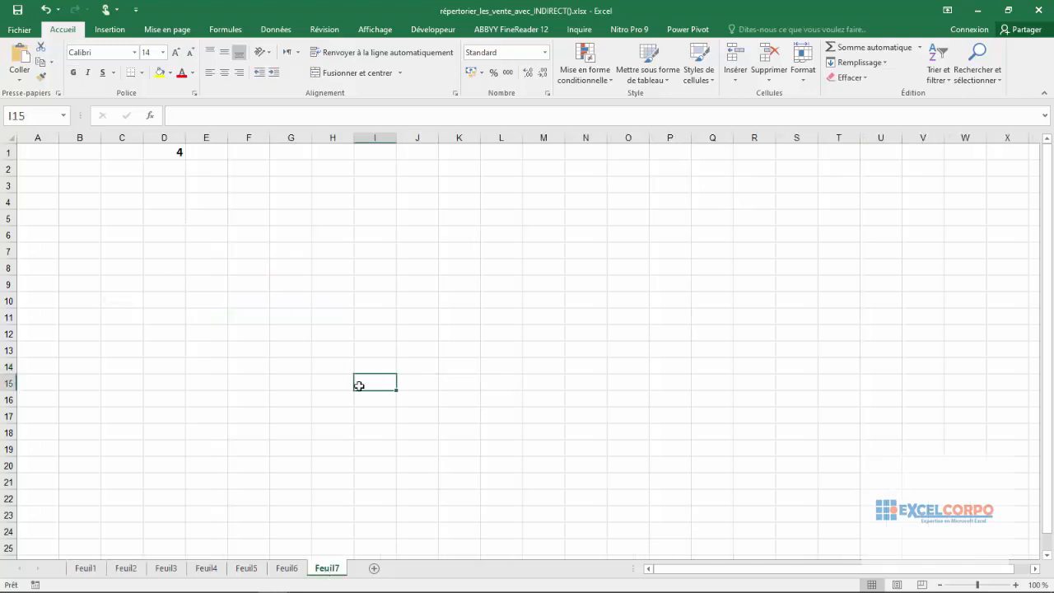
click(86, 568)
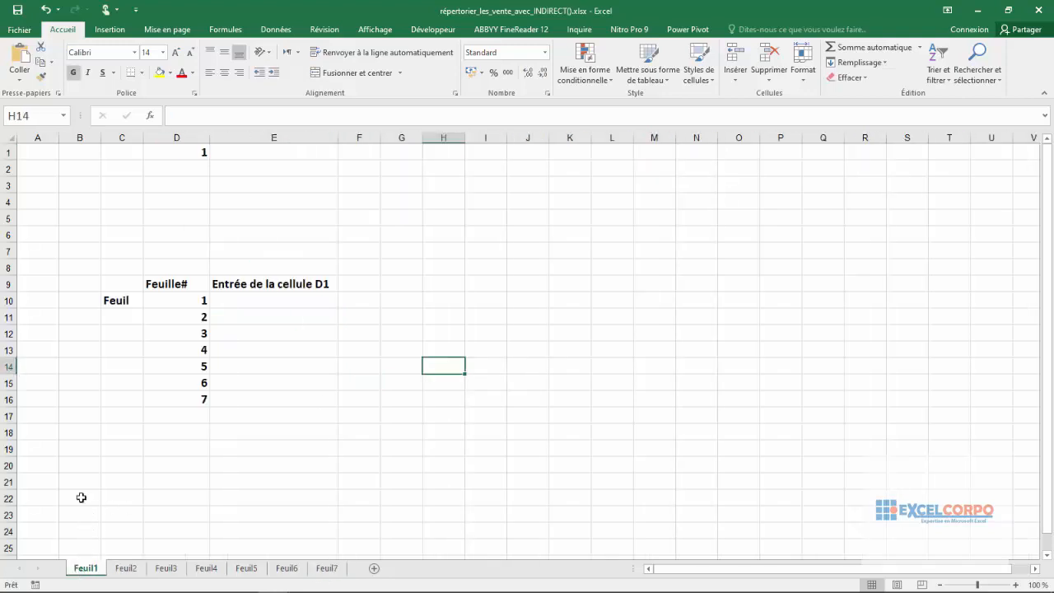
click(194, 153)
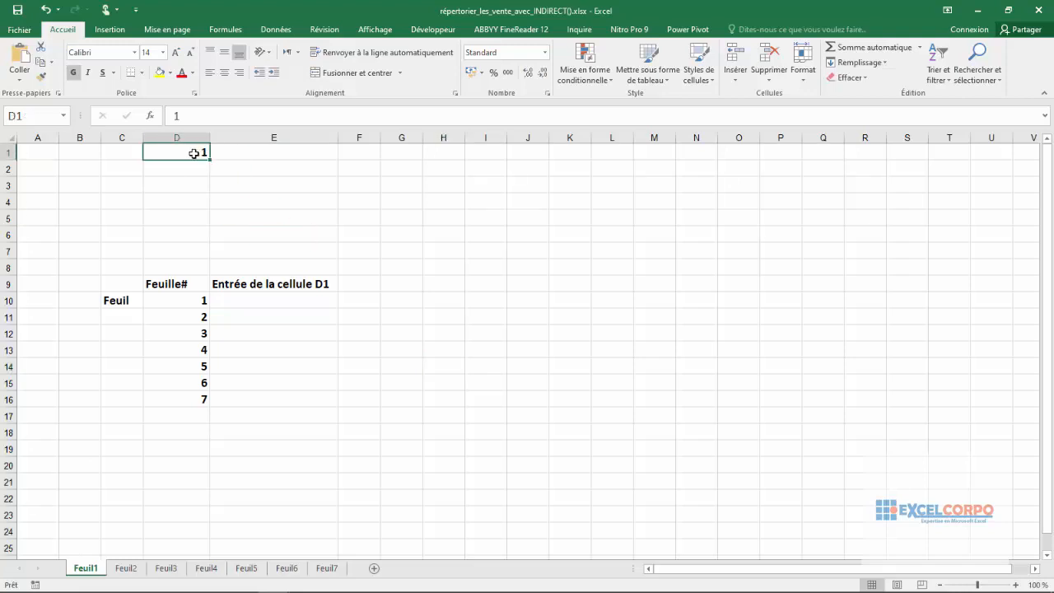
click(134, 566)
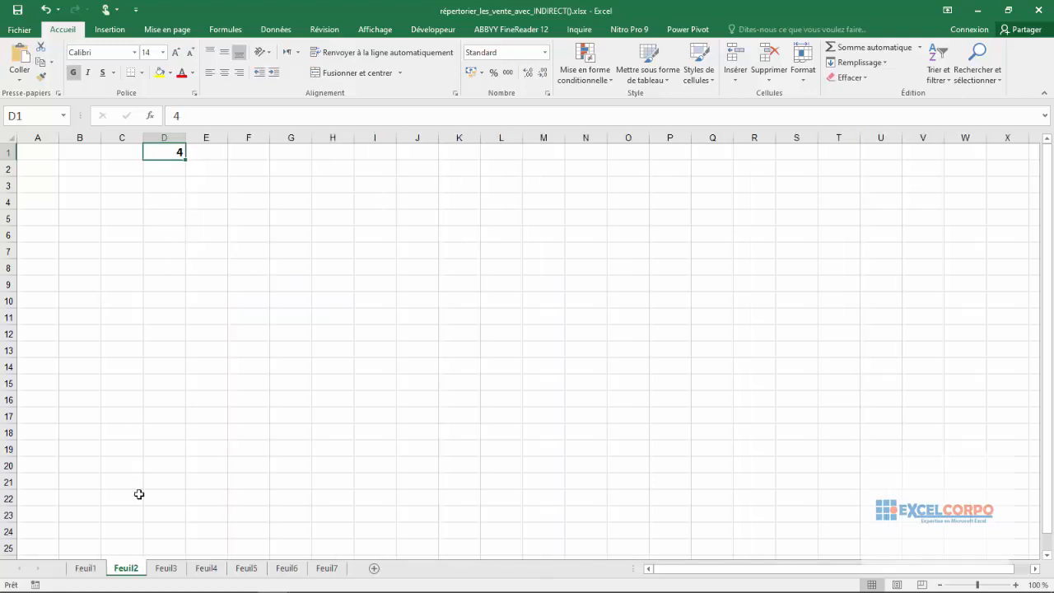
click(206, 568)
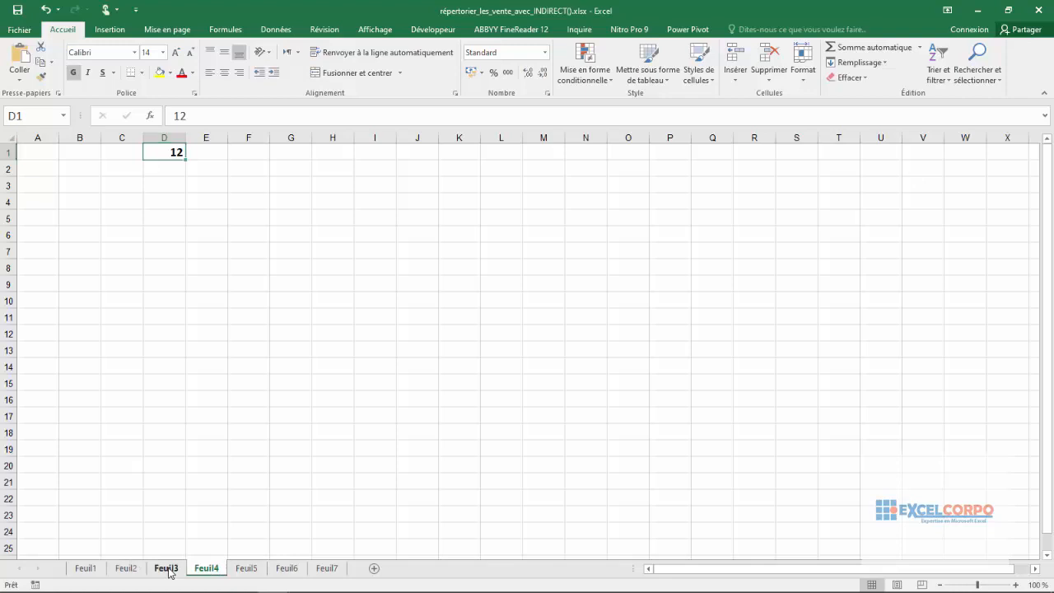
click(165, 569)
click(203, 568)
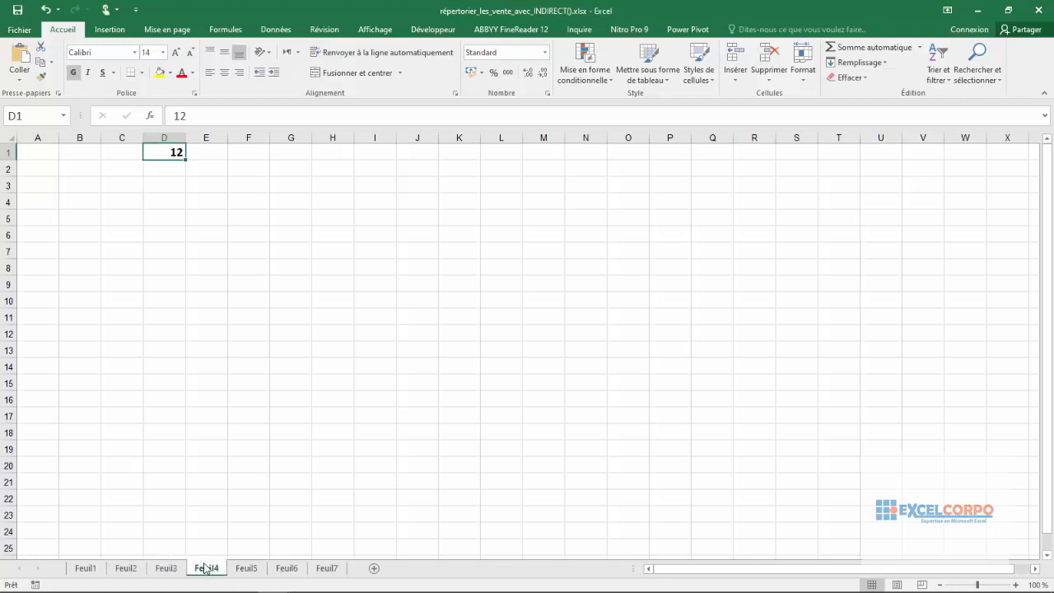
click(245, 572)
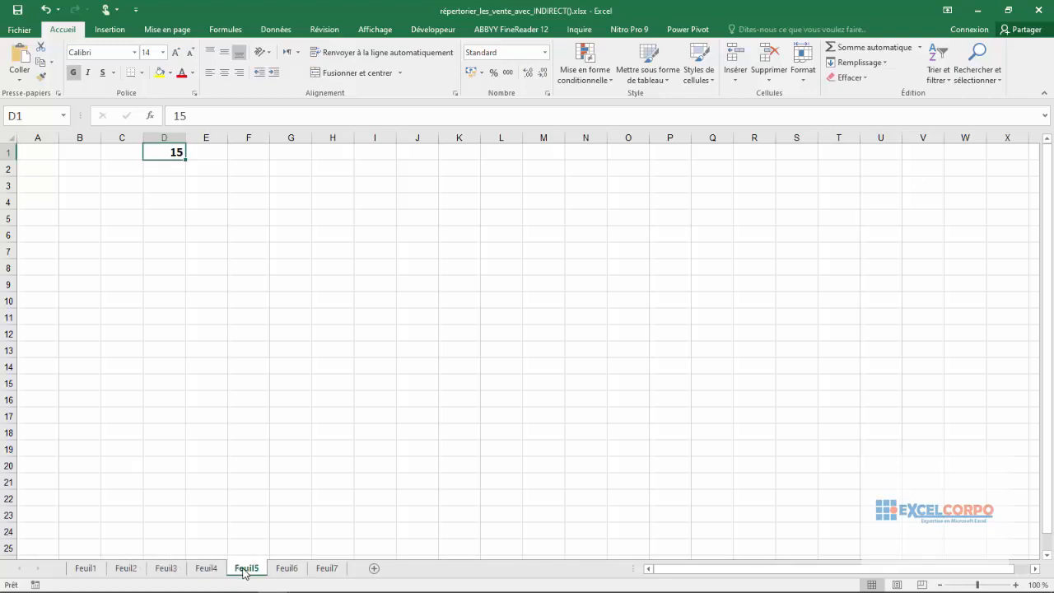
click(294, 570)
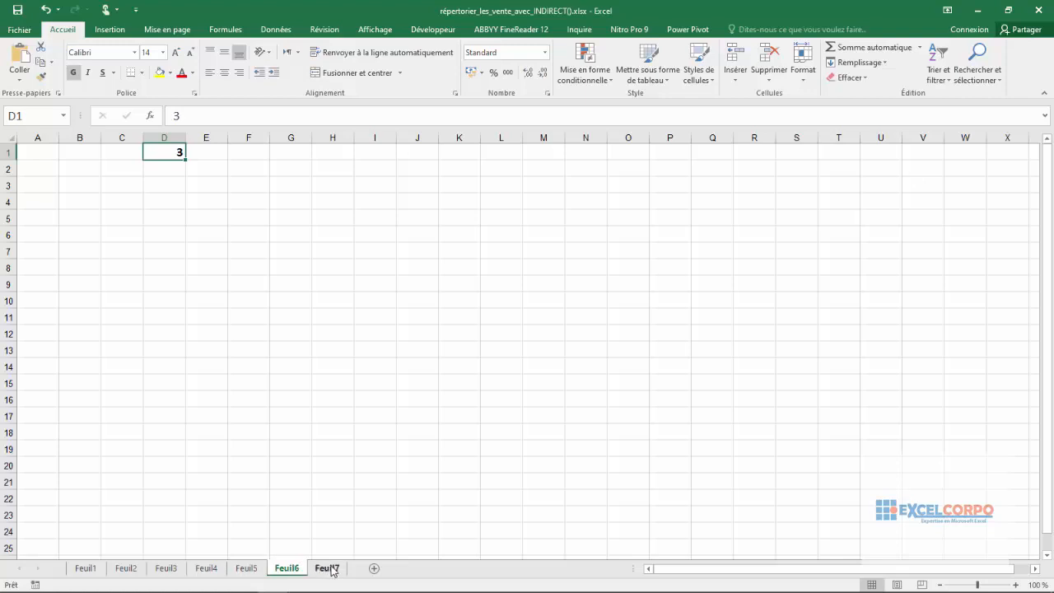
click(332, 570)
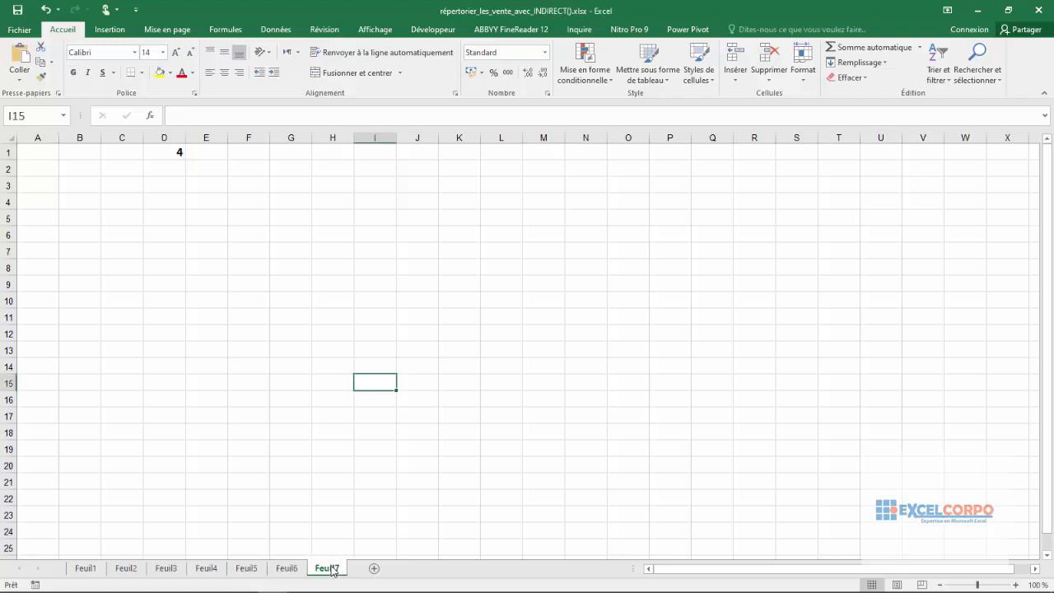
click(177, 154)
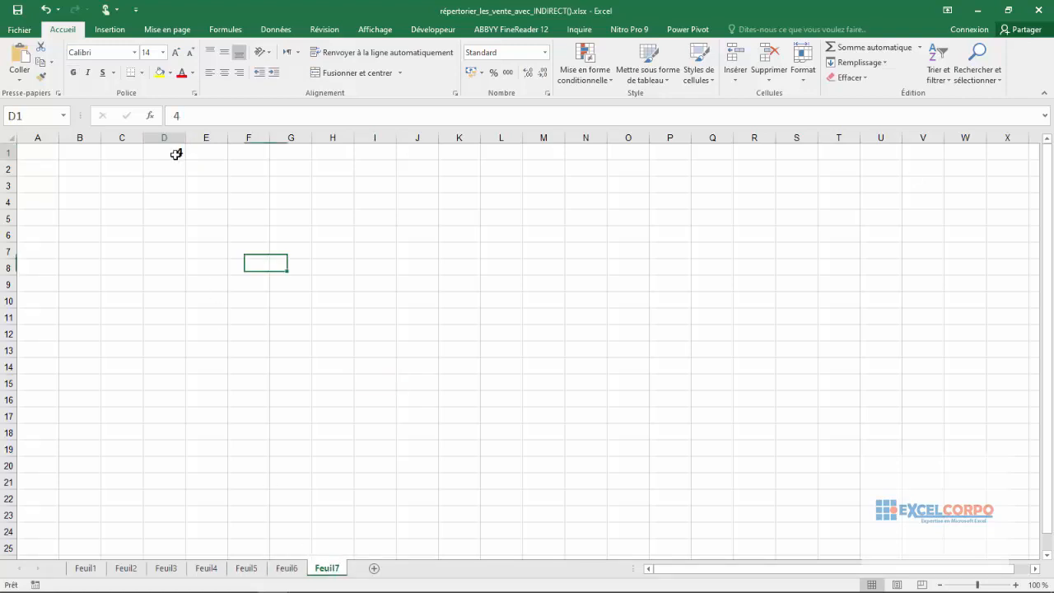
click(84, 568)
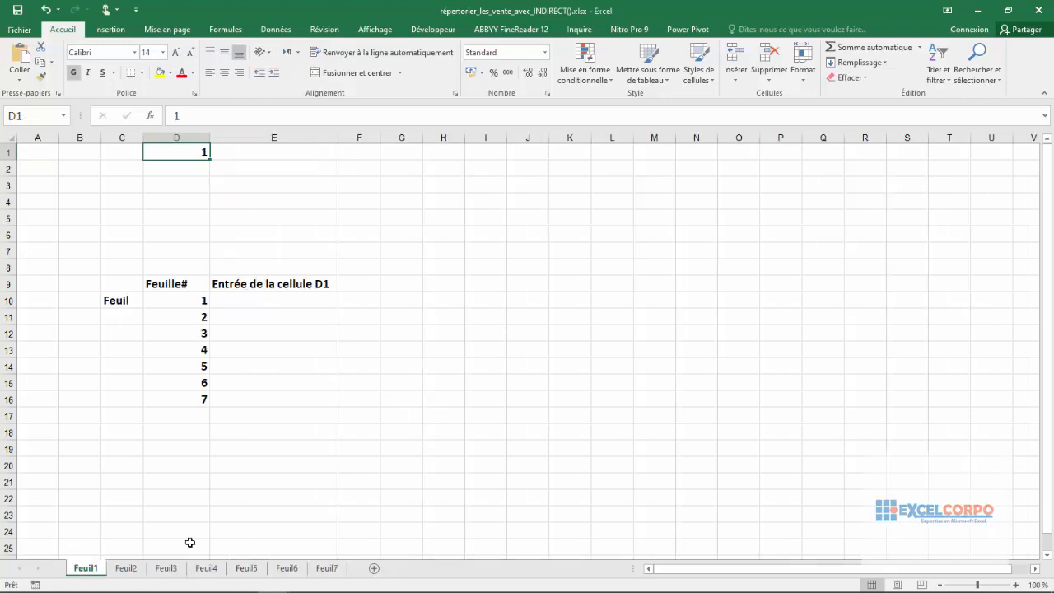
Go through sheets Feuil2 to Feuil7 once more to compare their D1 entries, and return to Feuil1
click(126, 567)
click(165, 569)
click(206, 568)
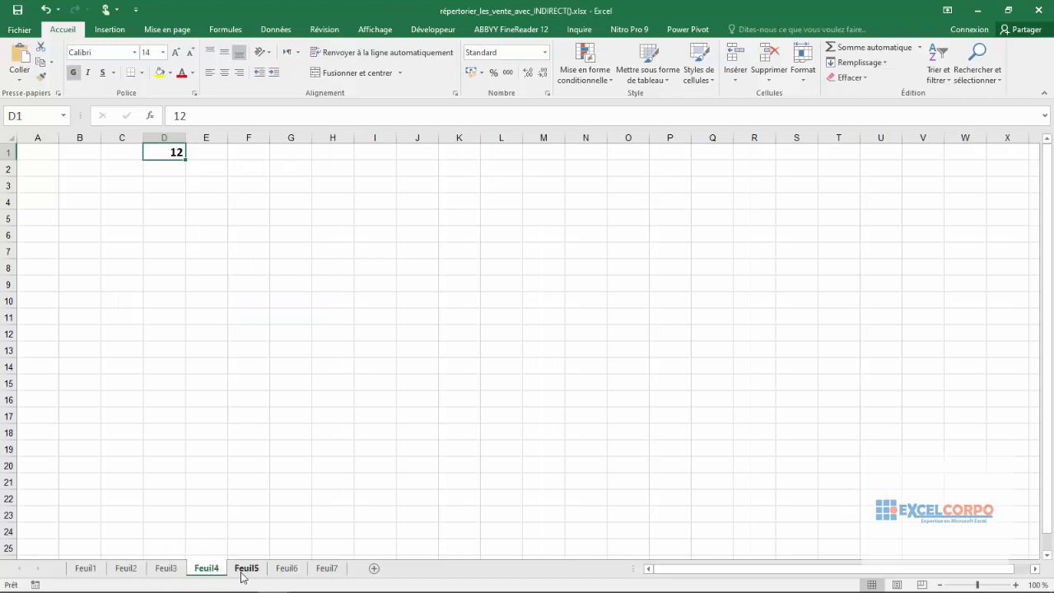
click(244, 568)
click(284, 568)
click(326, 568)
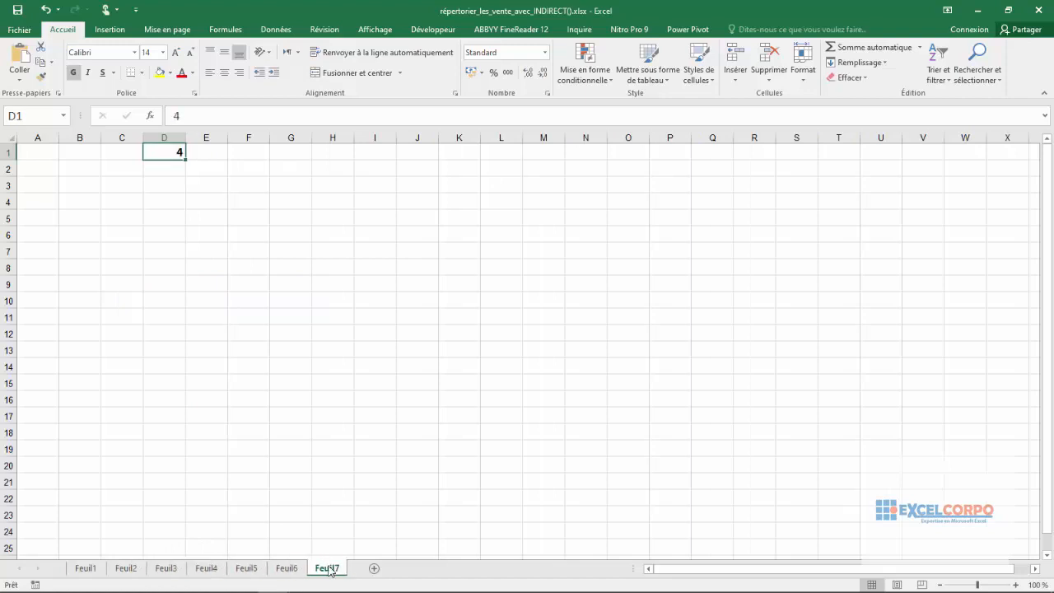
click(85, 568)
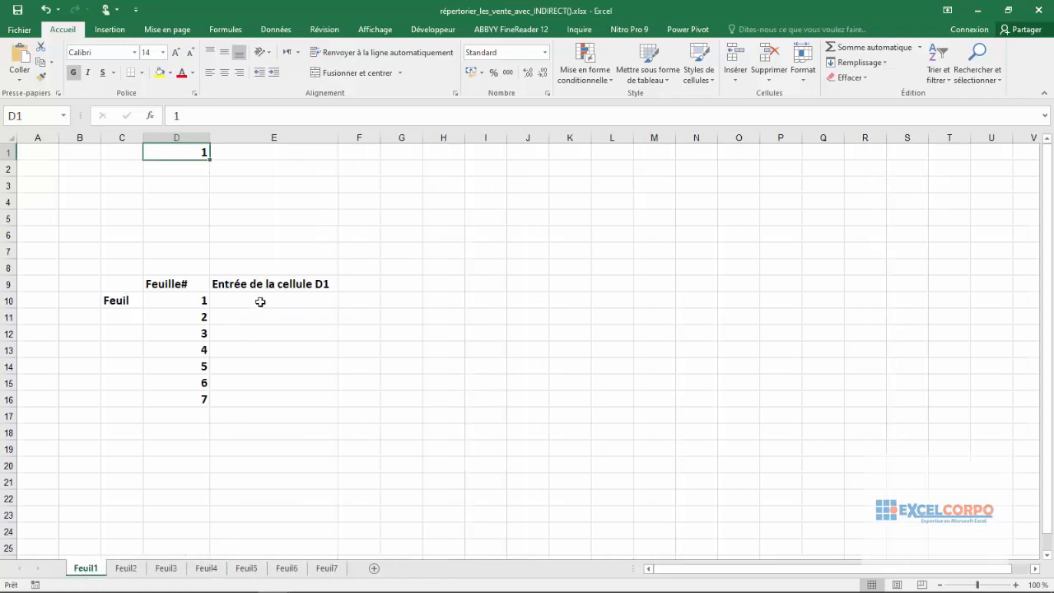
drag(259, 301, 257, 384)
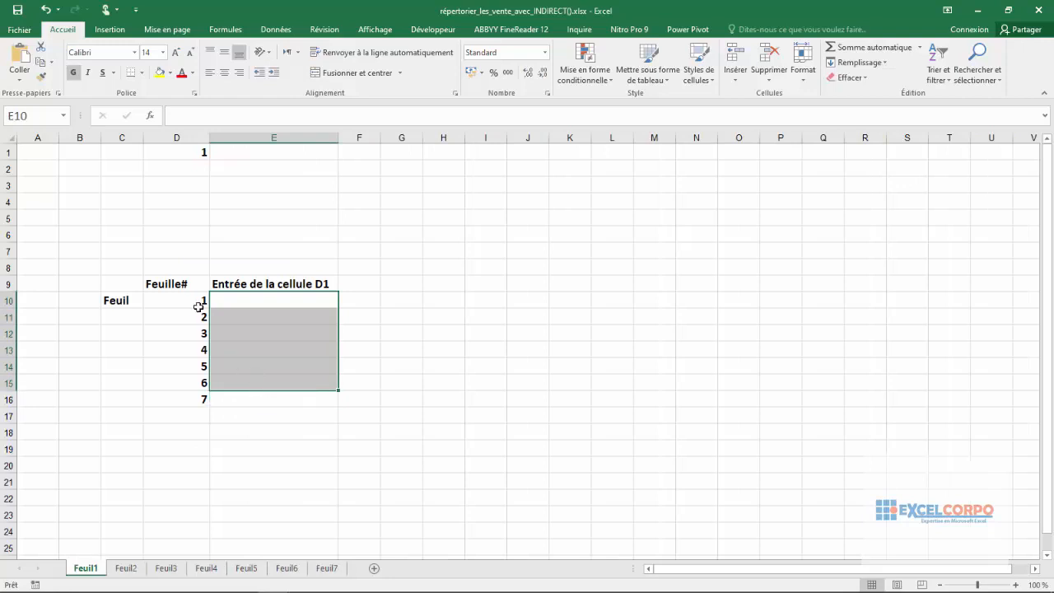
click(259, 365)
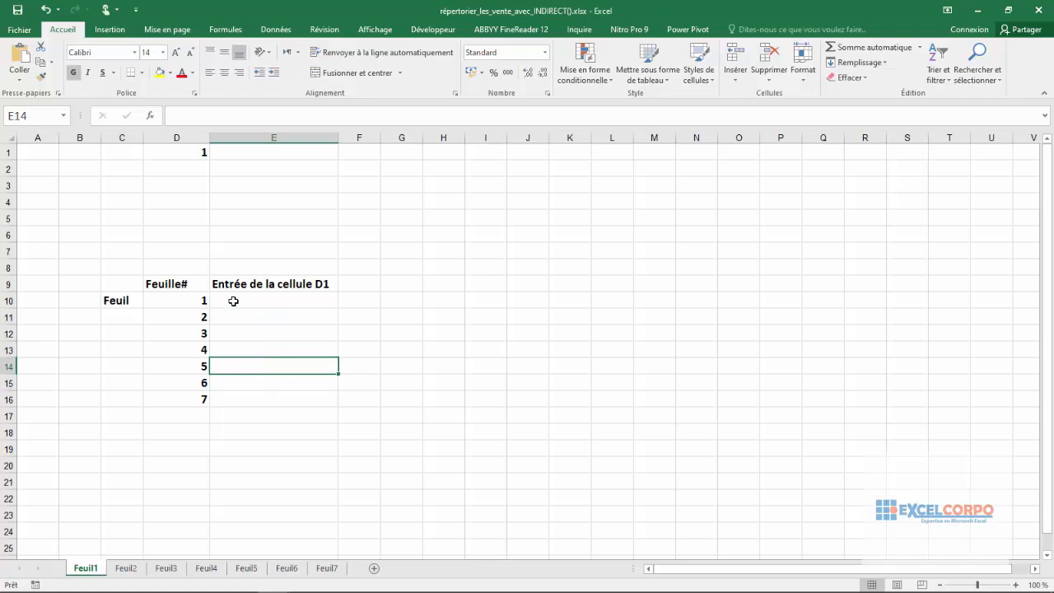
drag(264, 304, 270, 393)
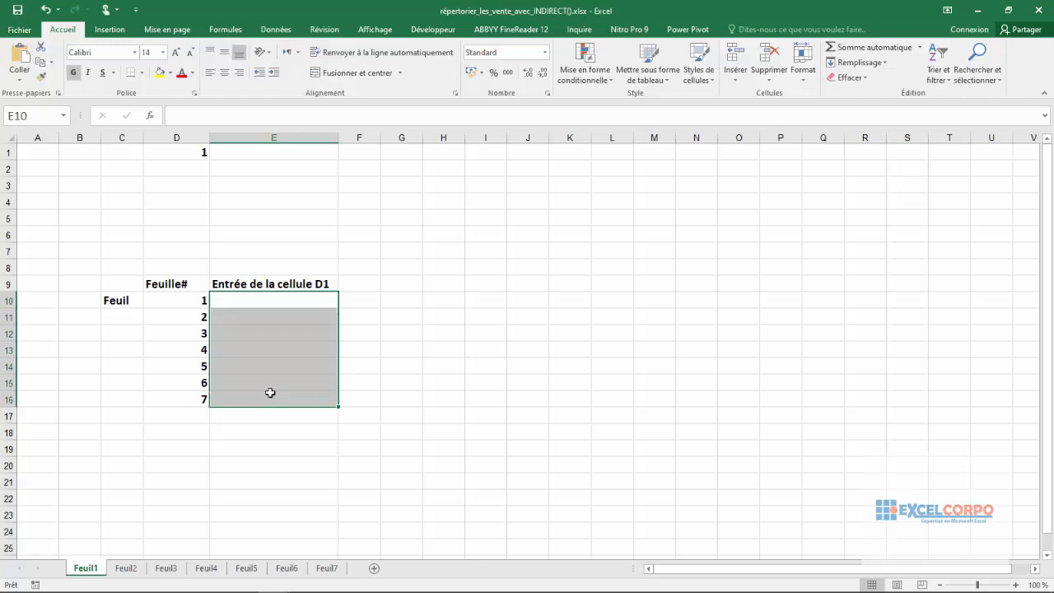
key(shift+Up)
key(shift+Up)
key(shift+Up)
Enter a direct reference to Feuil1's cell D1 in E10 with the formula =D1
click(266, 300)
text(=)
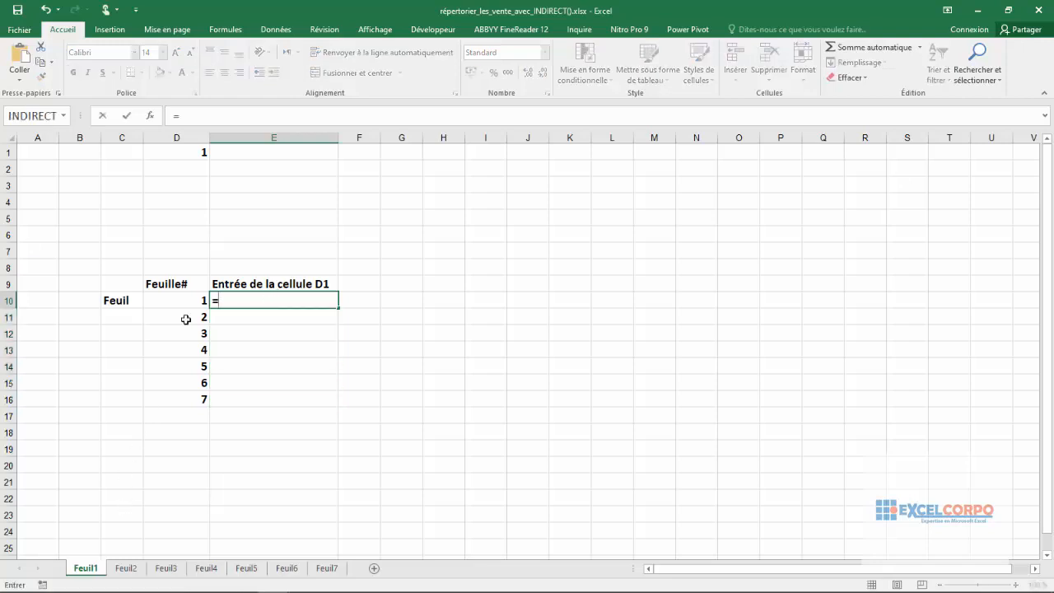
click(201, 153)
key(Return)
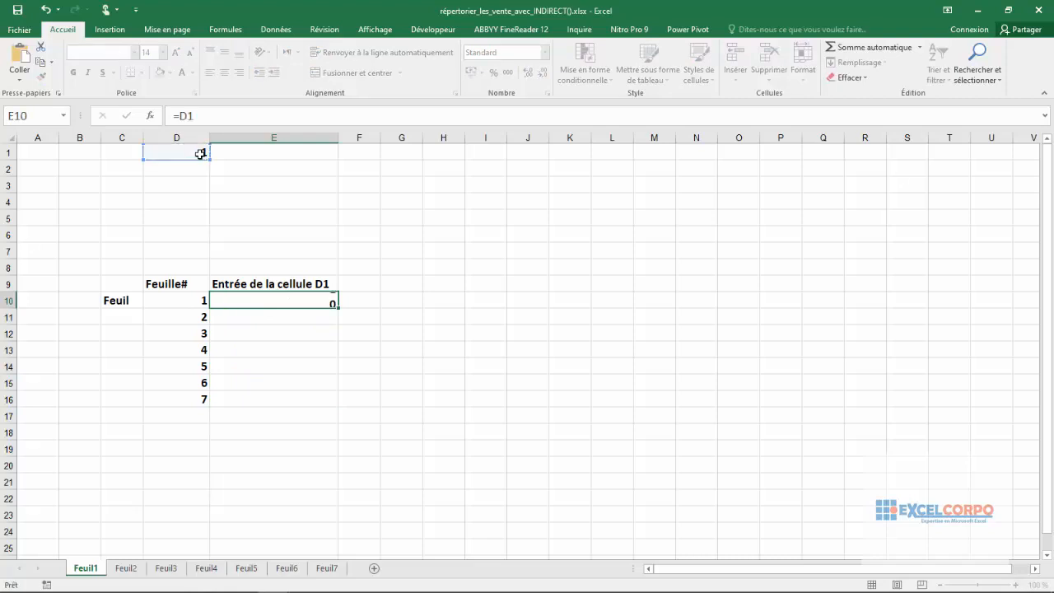
Enter the formula =Feuil2!D1 in cell E11 of Feuil1 to reference the second sheet
text(=s)
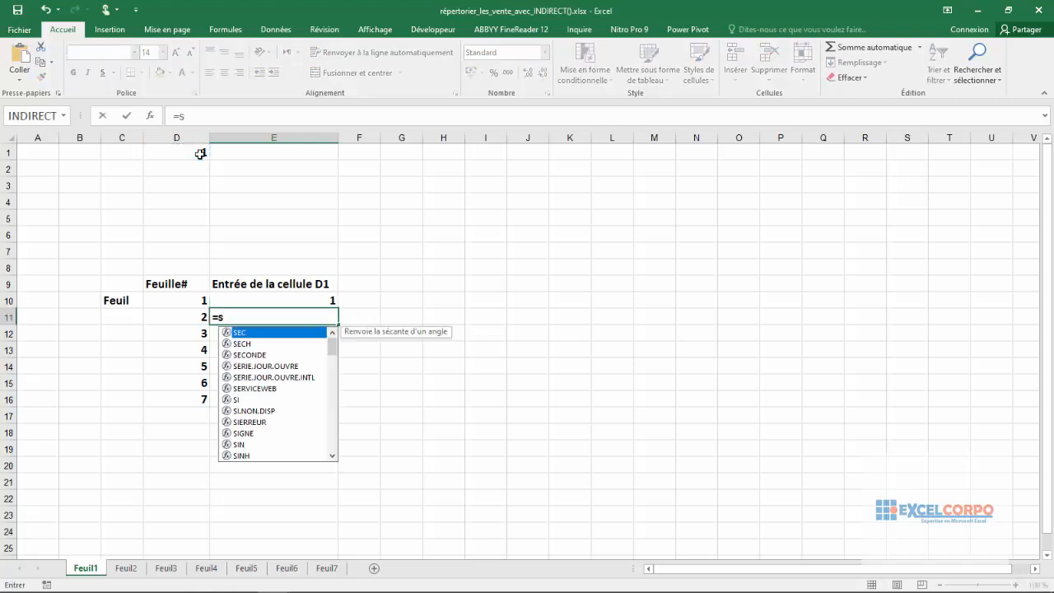
key(BackSpace)
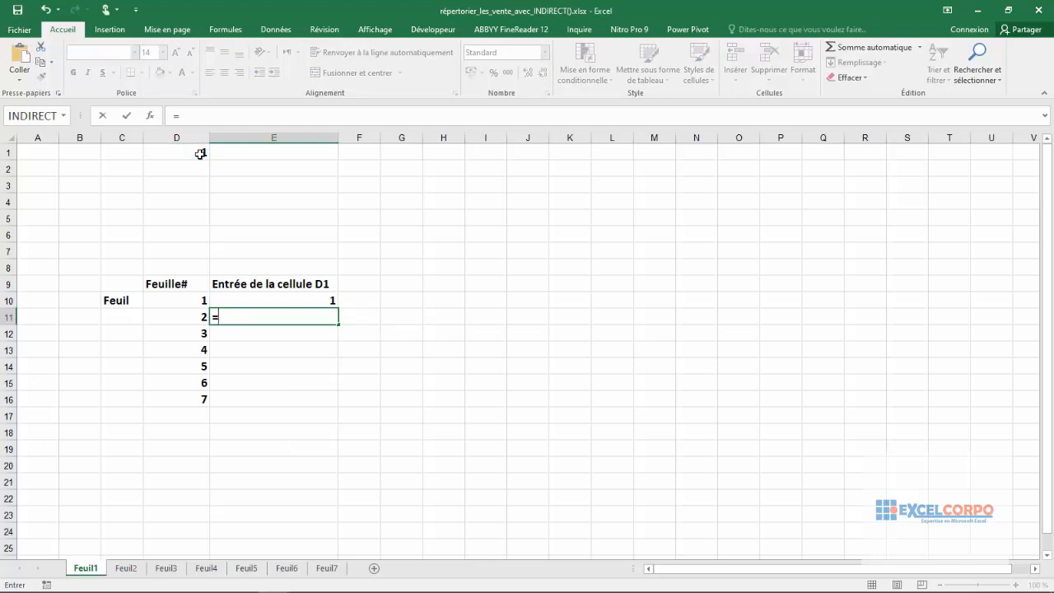
click(126, 569)
click(162, 153)
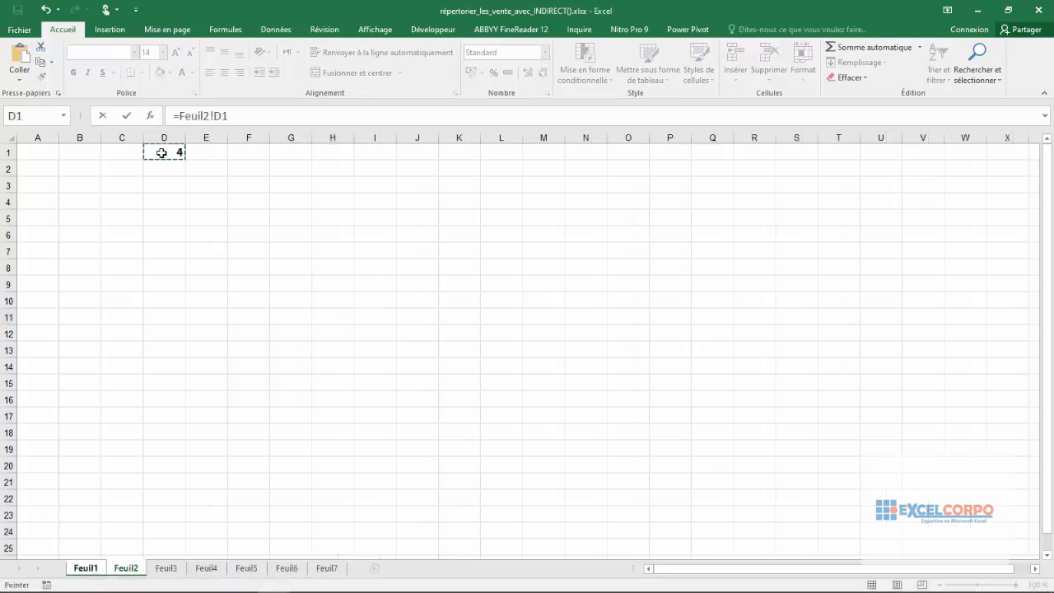
key(Return)
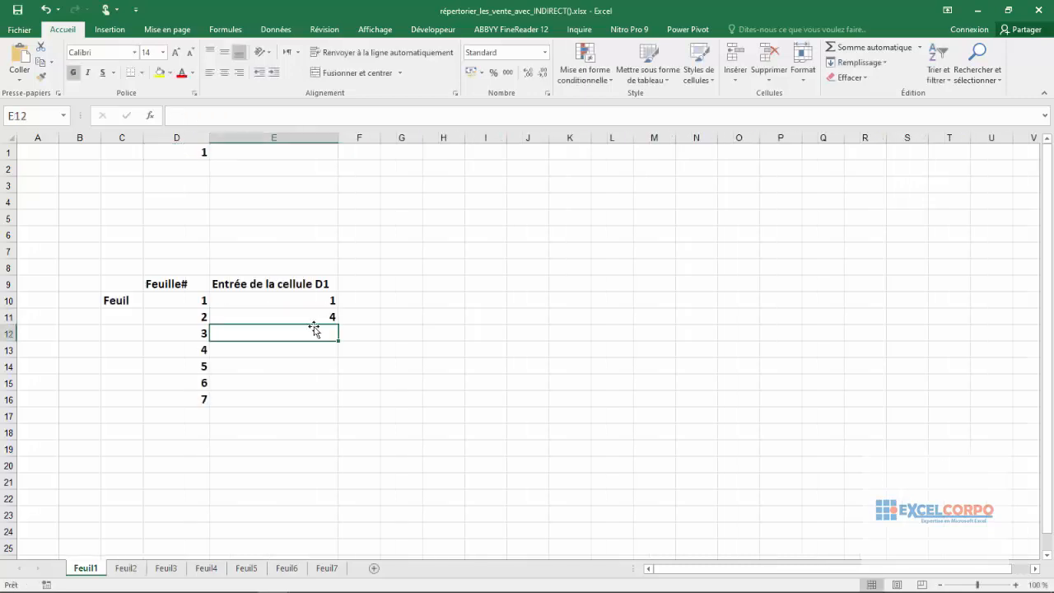
Enter the formula =Feuil3!D1 in cell E12 of Feuil1 to reference the third sheet
text(=)
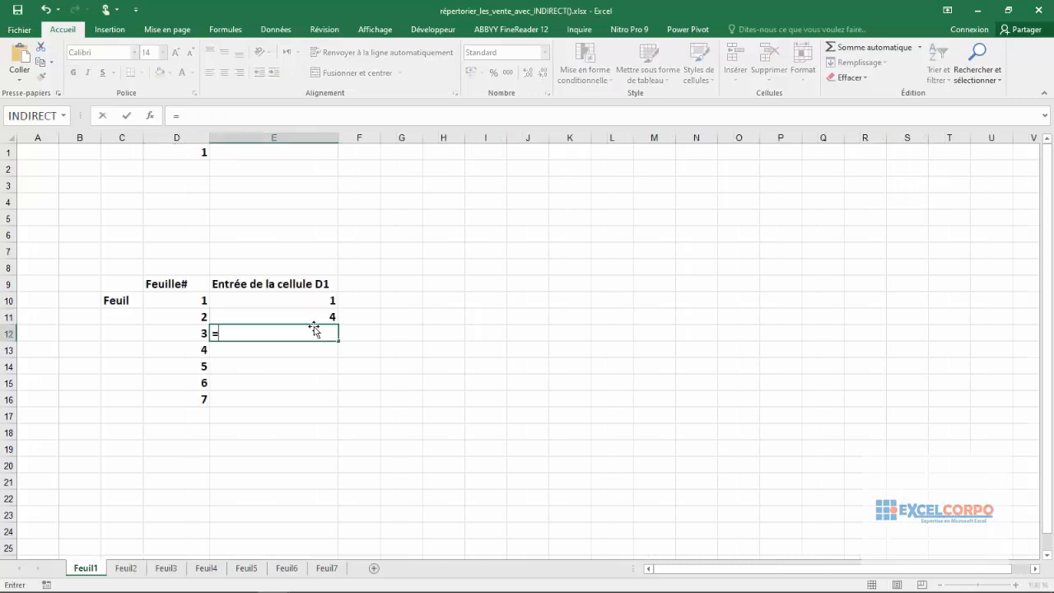
click(164, 569)
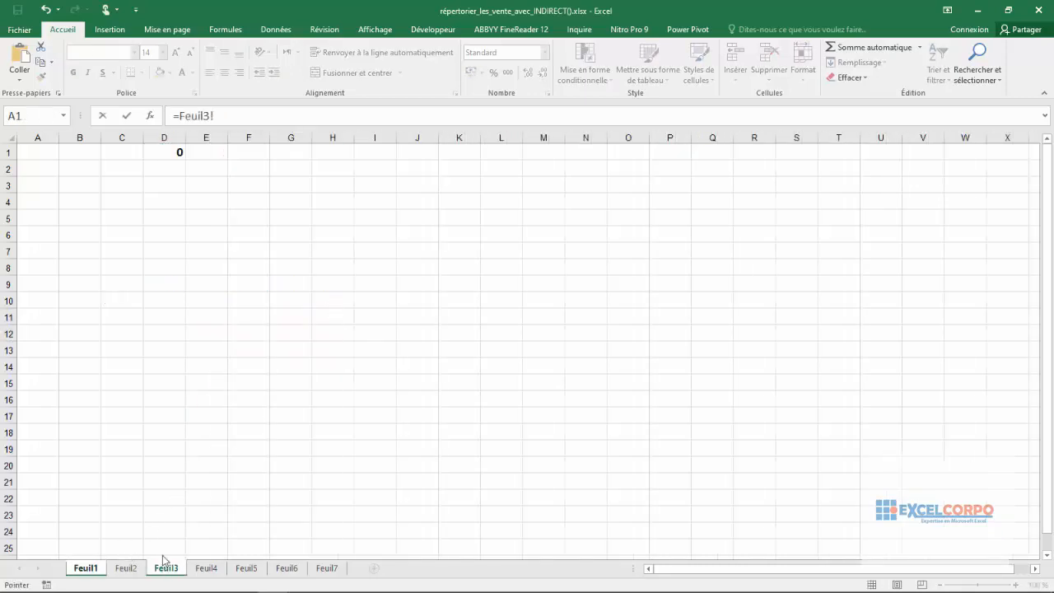
click(168, 152)
key(Return)
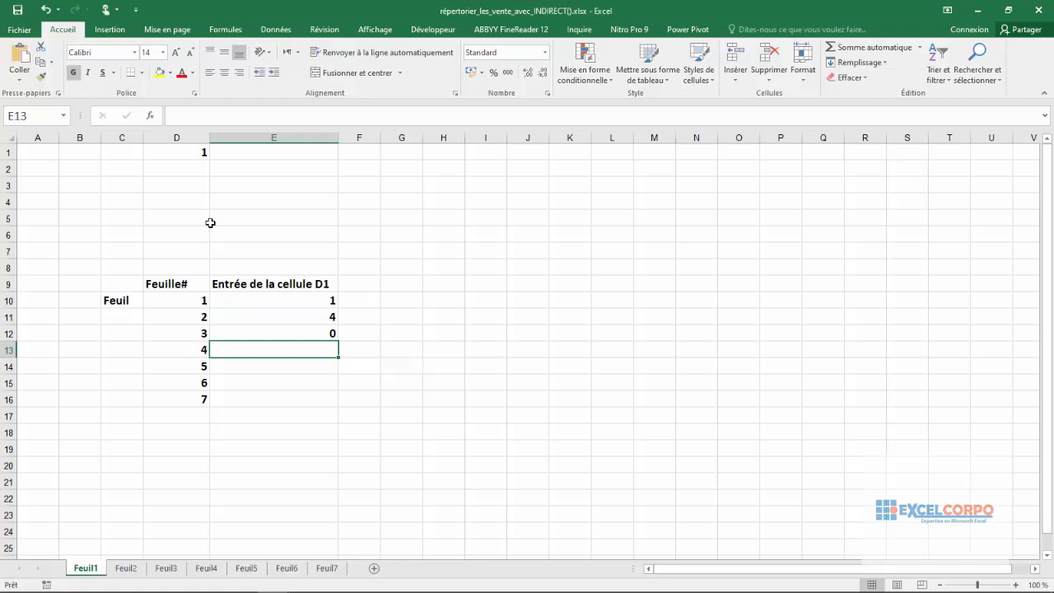
Clear the direct sheet references from the range E10:E14 on Feuil1
click(177, 299)
click(276, 303)
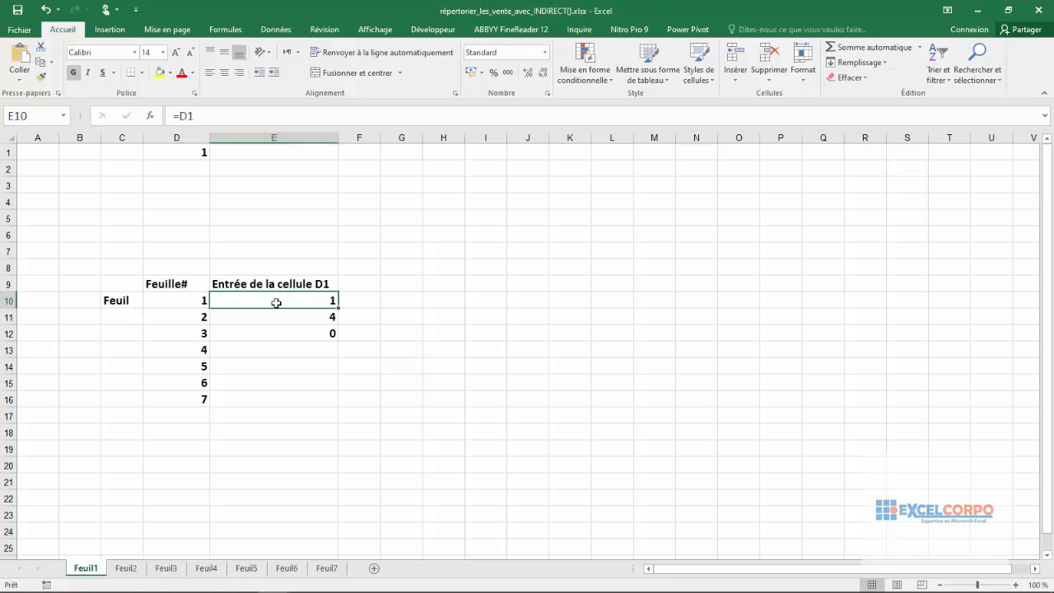
drag(289, 301, 291, 360)
key(Delete)
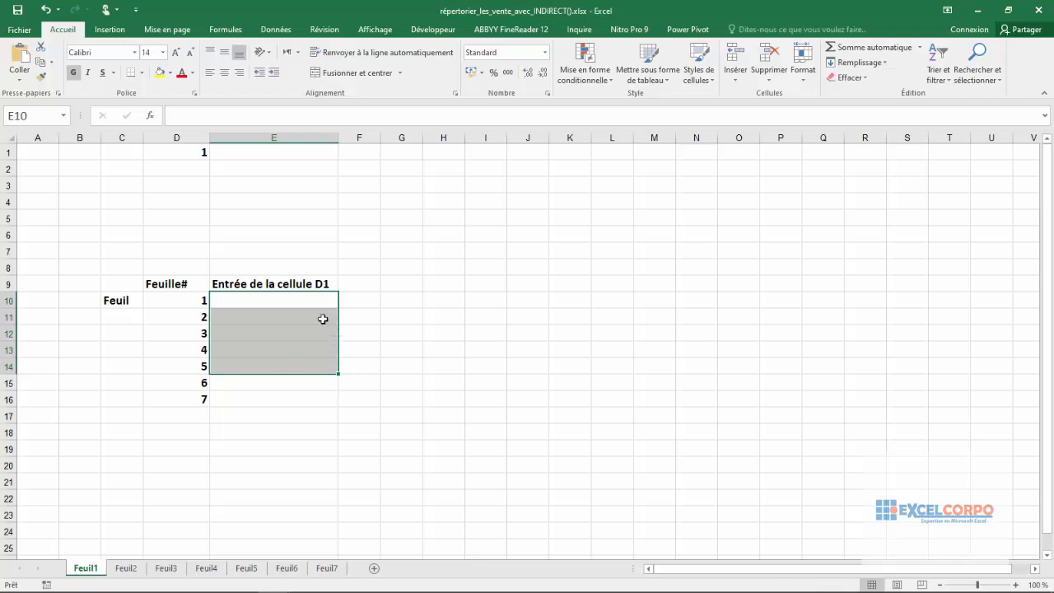
From cell E10, look up the INDIRECT function and examine its Réf_texte and A1 arguments, then cancel without inserting it
click(291, 310)
click(282, 304)
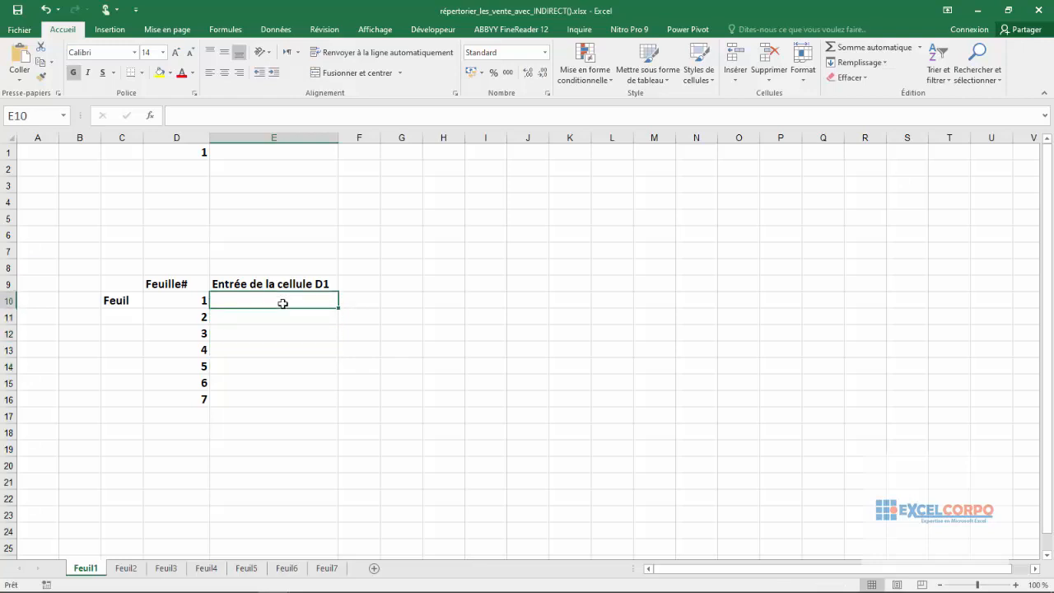
click(152, 116)
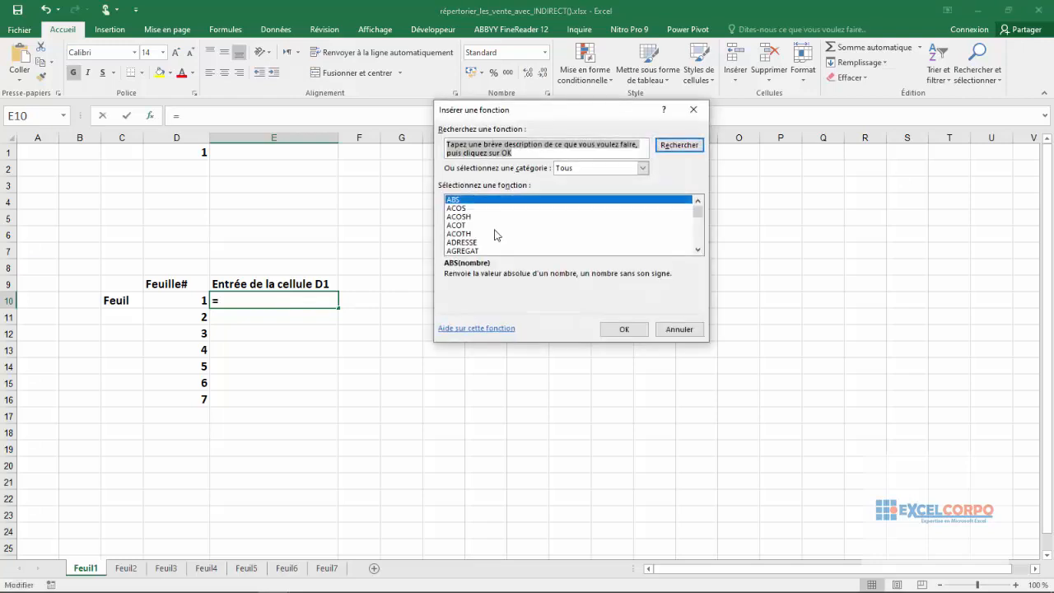
click(461, 217)
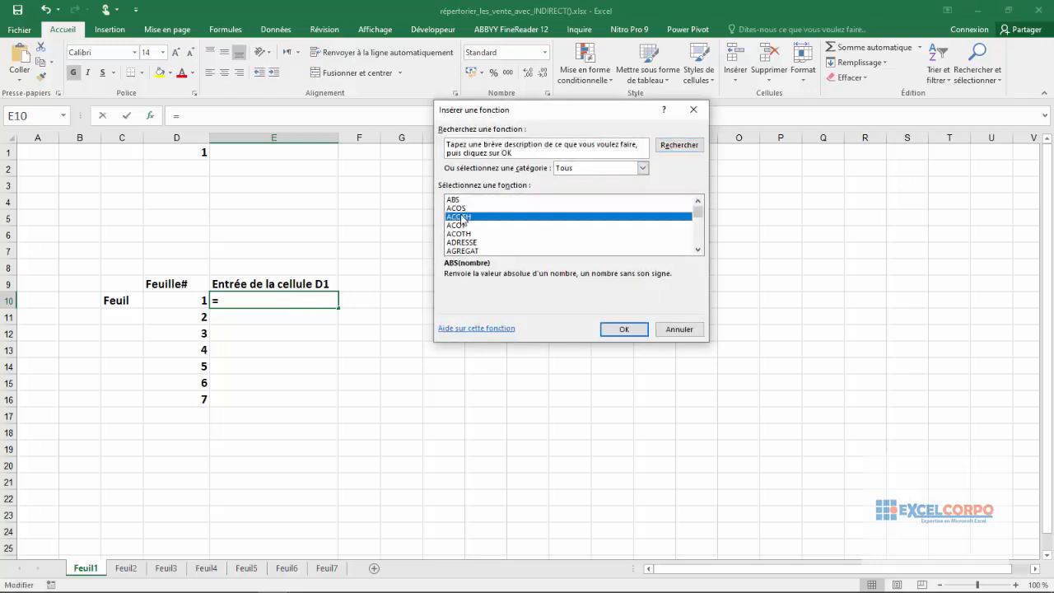
text(indi)
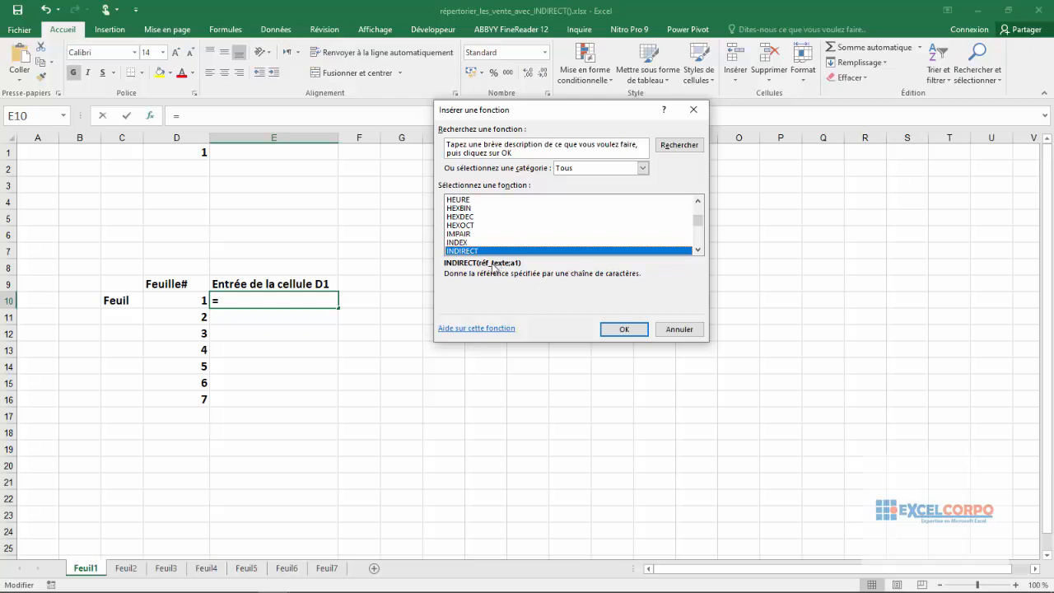
click(639, 329)
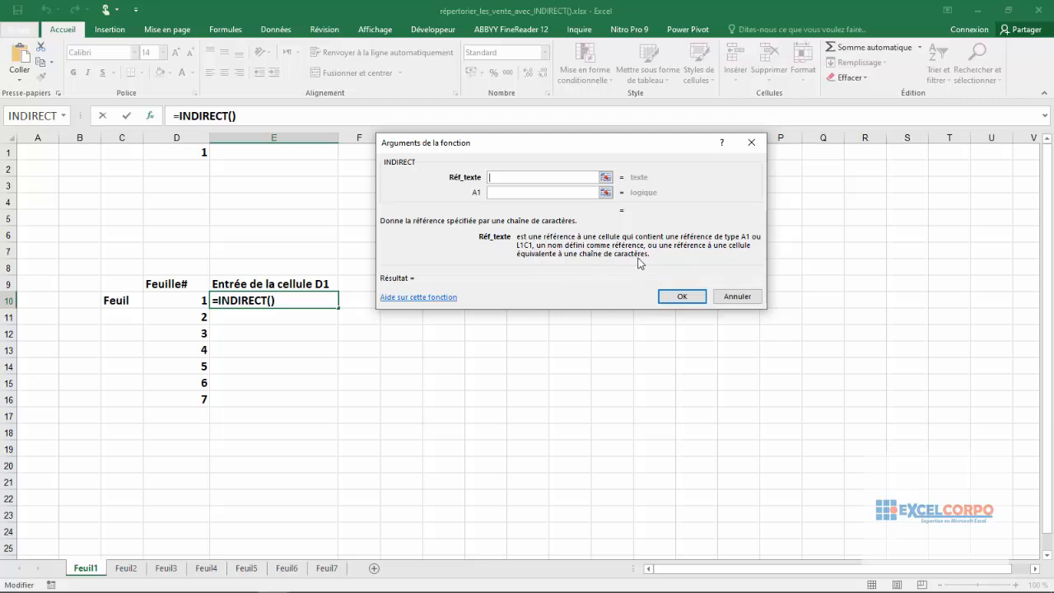
click(500, 193)
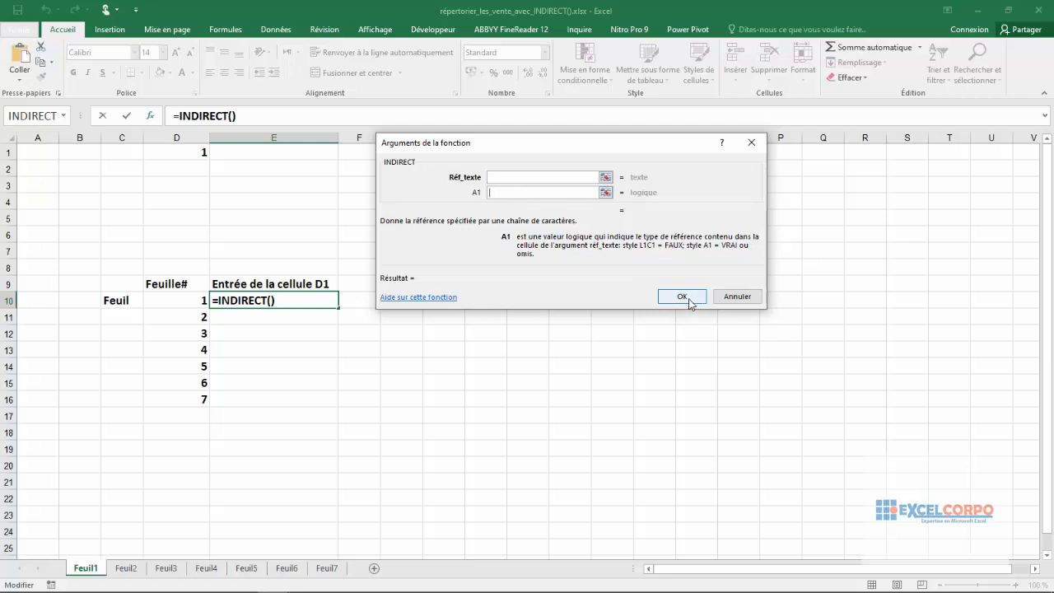
click(736, 297)
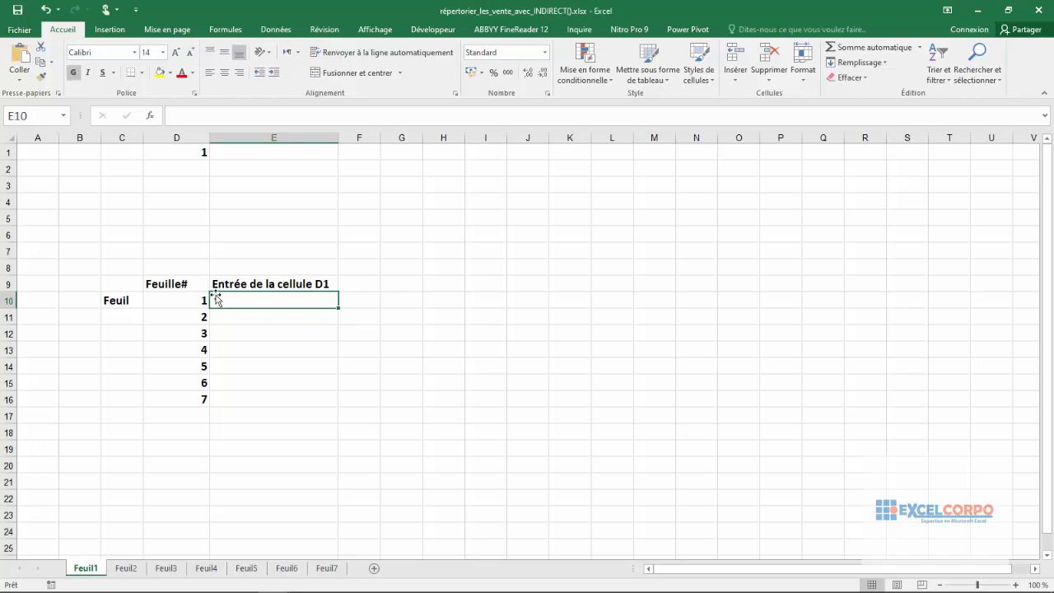
Examine the sheet numbers listed in cells D10 to D16 of Feuil1
click(178, 302)
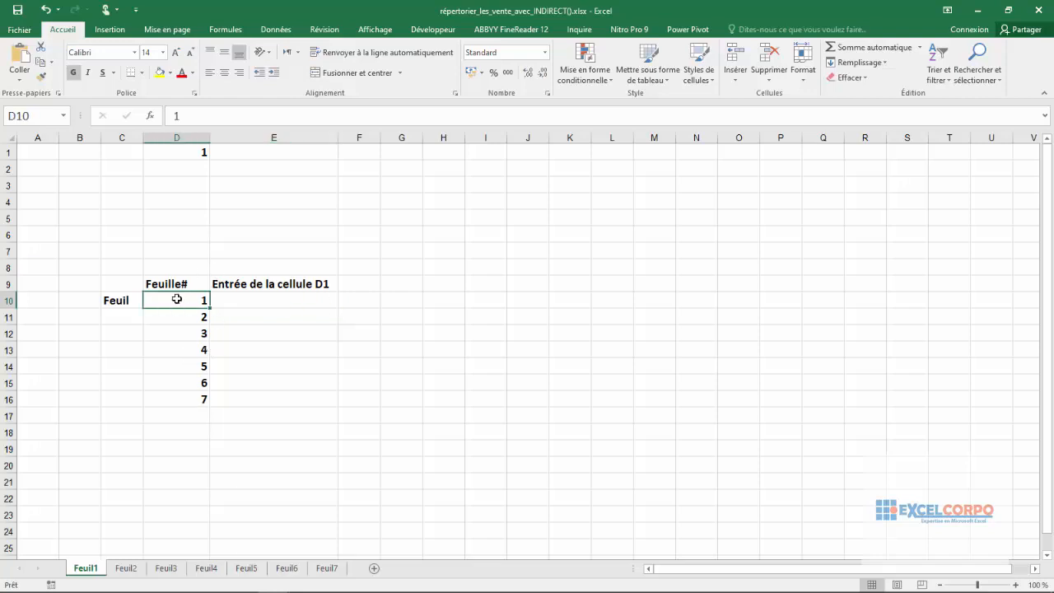
drag(183, 300, 174, 395)
click(183, 333)
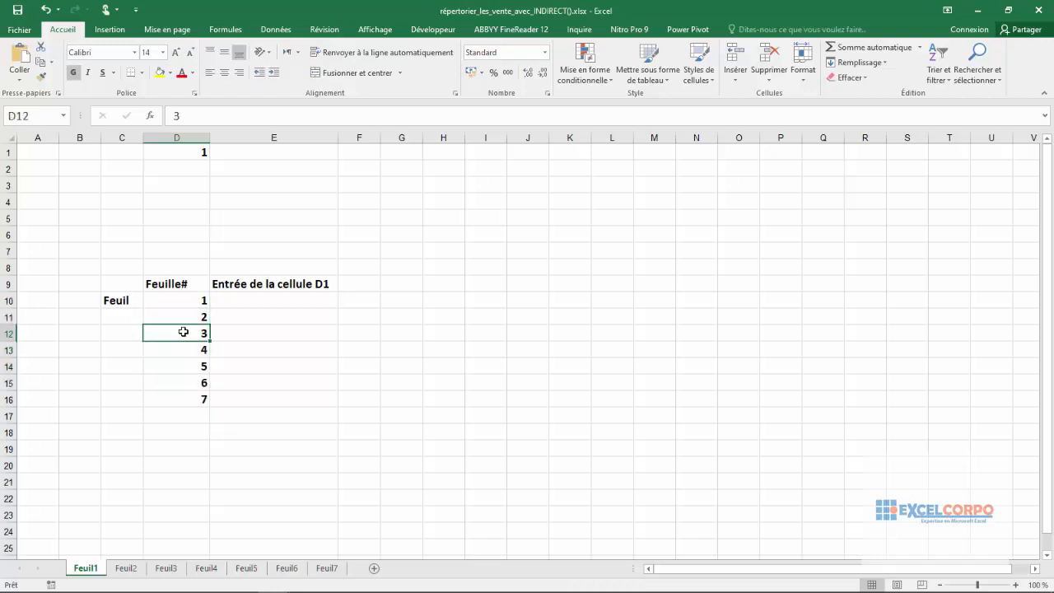
click(187, 316)
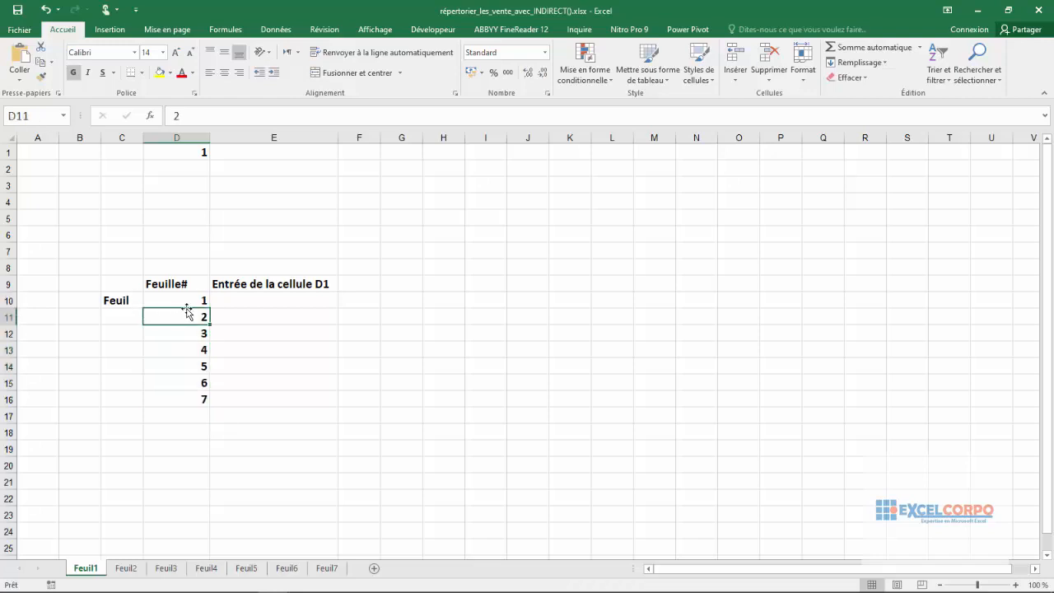
click(182, 333)
click(172, 365)
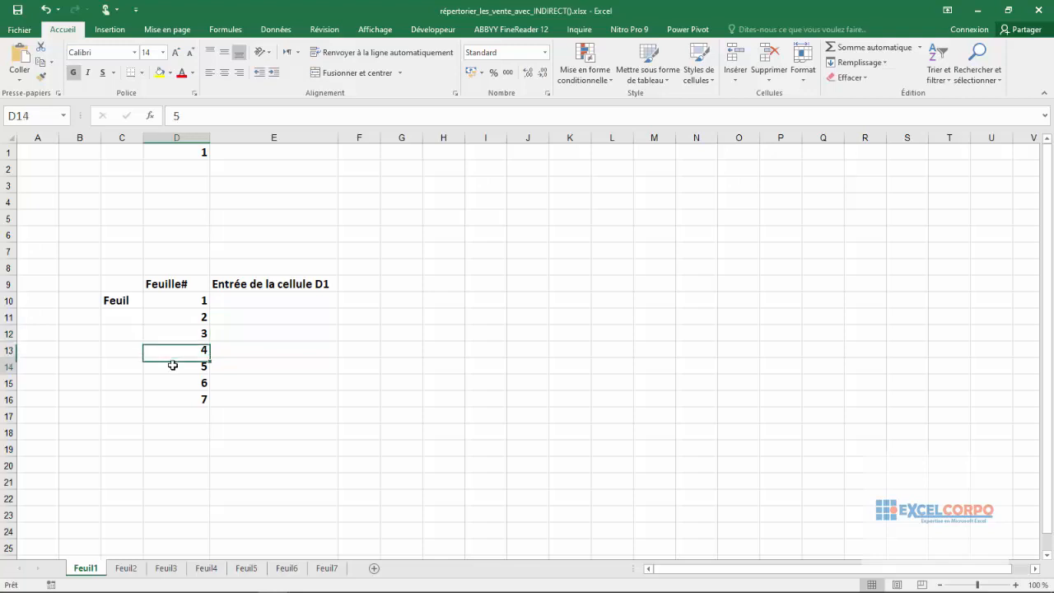
click(167, 394)
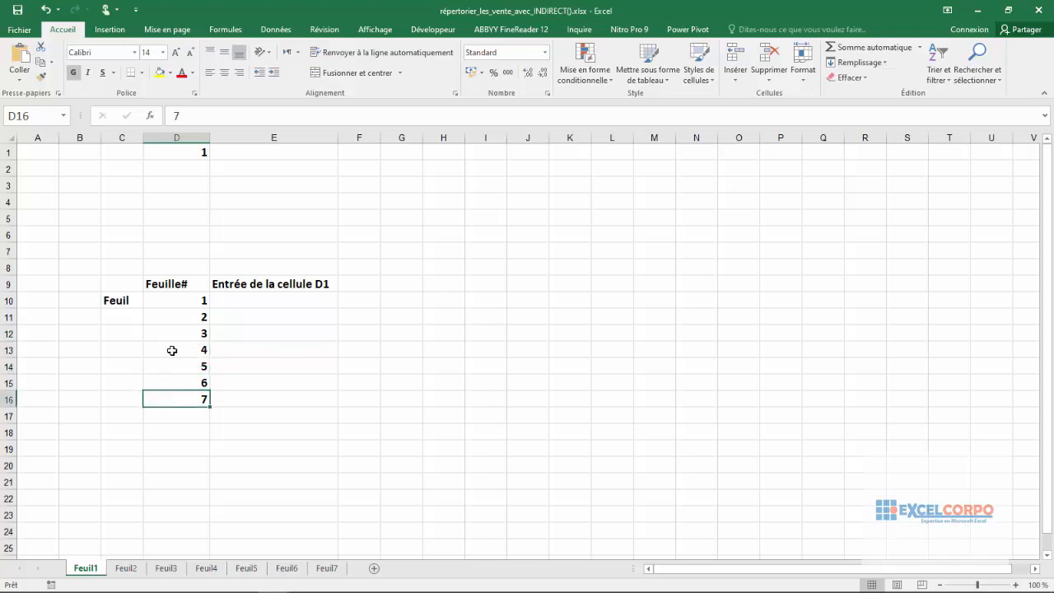
Examine the entry in cell D1 on each of the sheets Feuil2 to Feuil7, then return to cell E10 of Feuil1
click(259, 299)
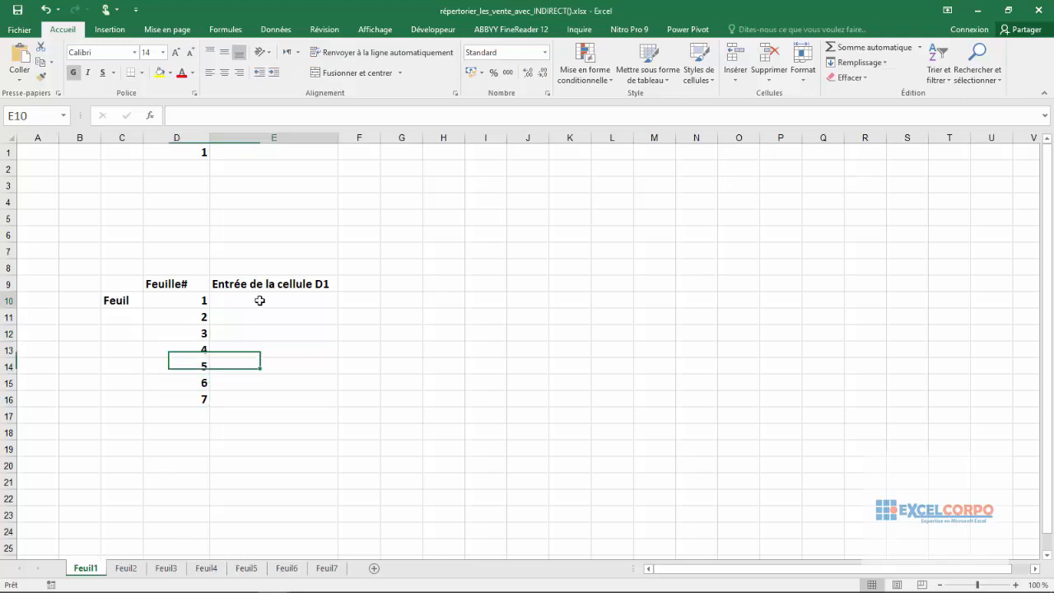
click(127, 568)
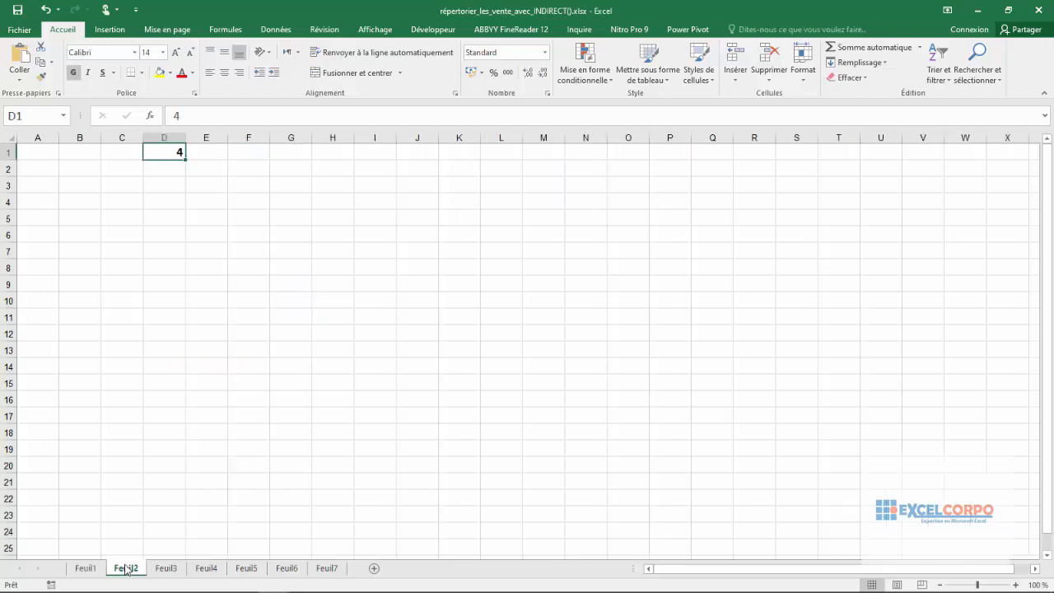
click(164, 568)
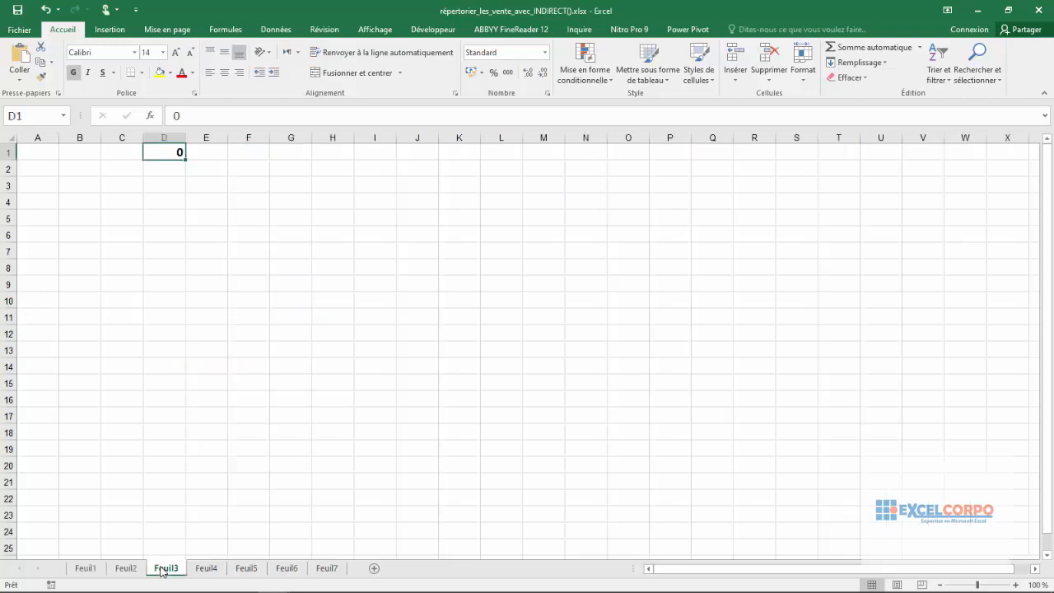
click(206, 568)
click(247, 569)
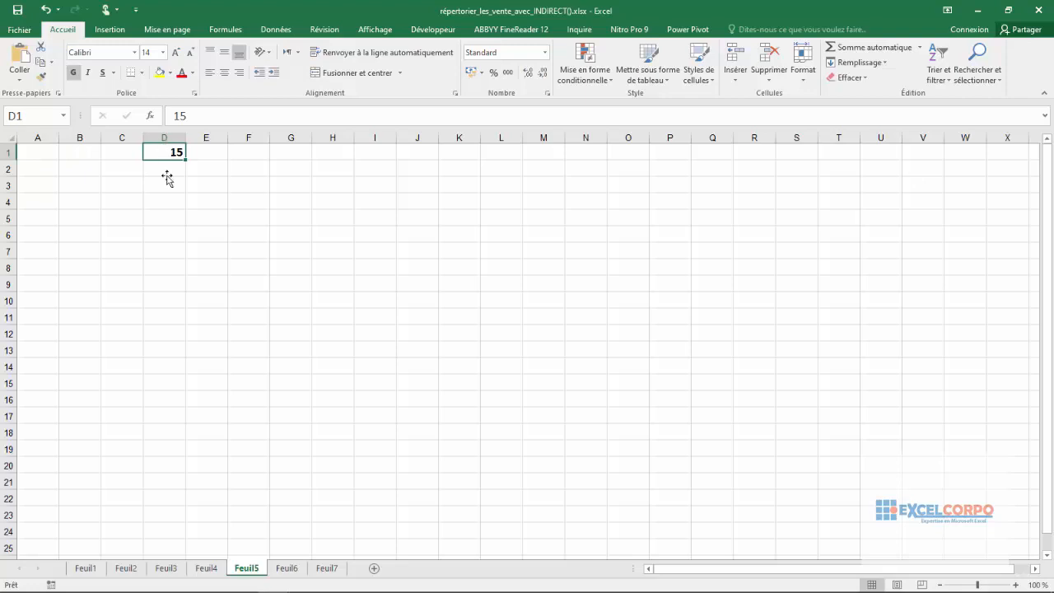
click(279, 572)
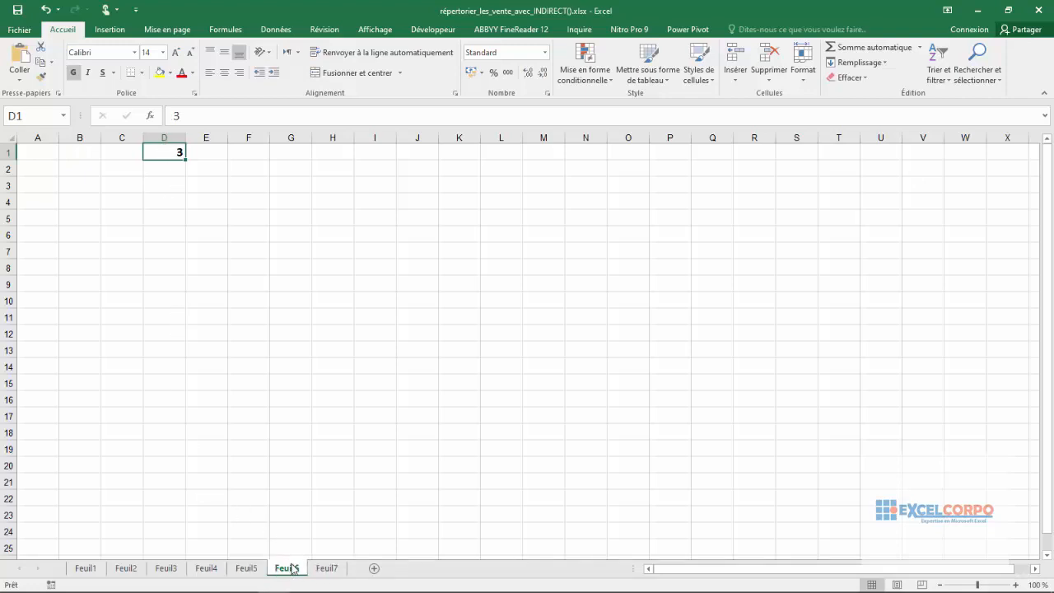
click(324, 569)
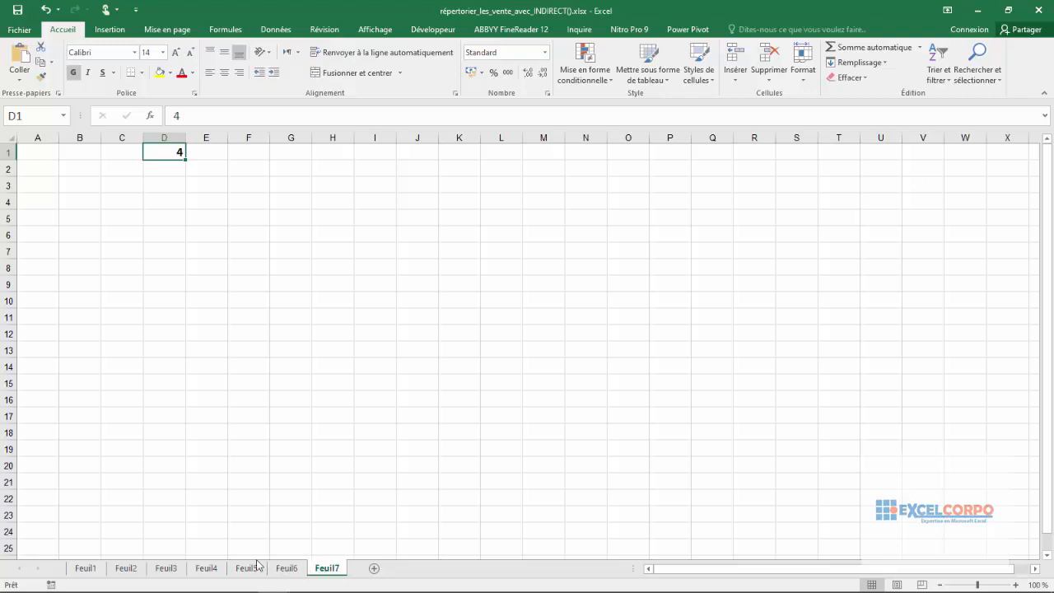
click(85, 569)
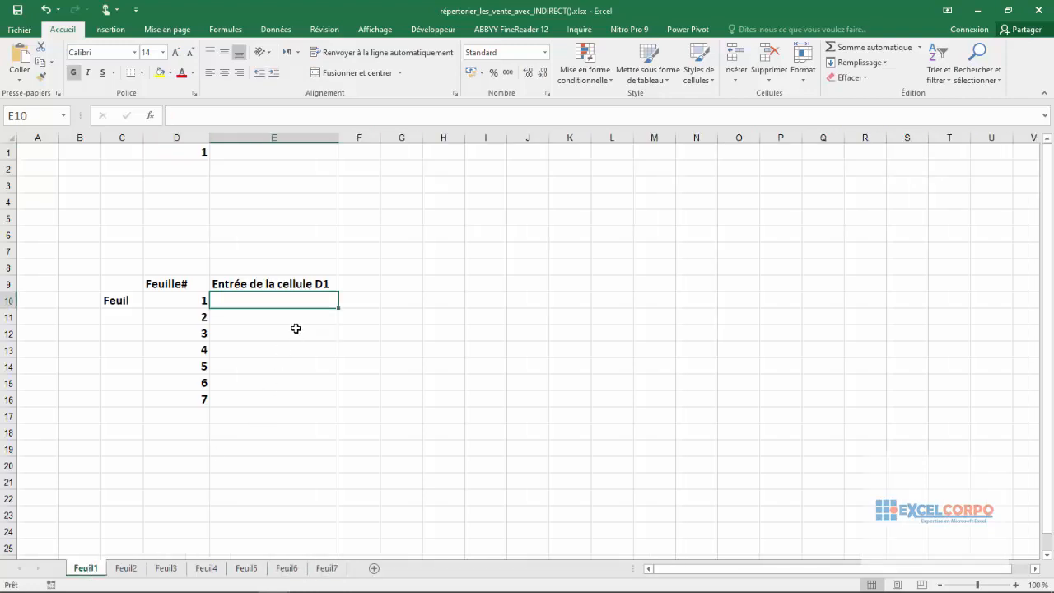
Compose the formula =INDIRECT($C$10&D10&"!D1") in cell E10, keeping the reference to C10 absolute
text(=ind)
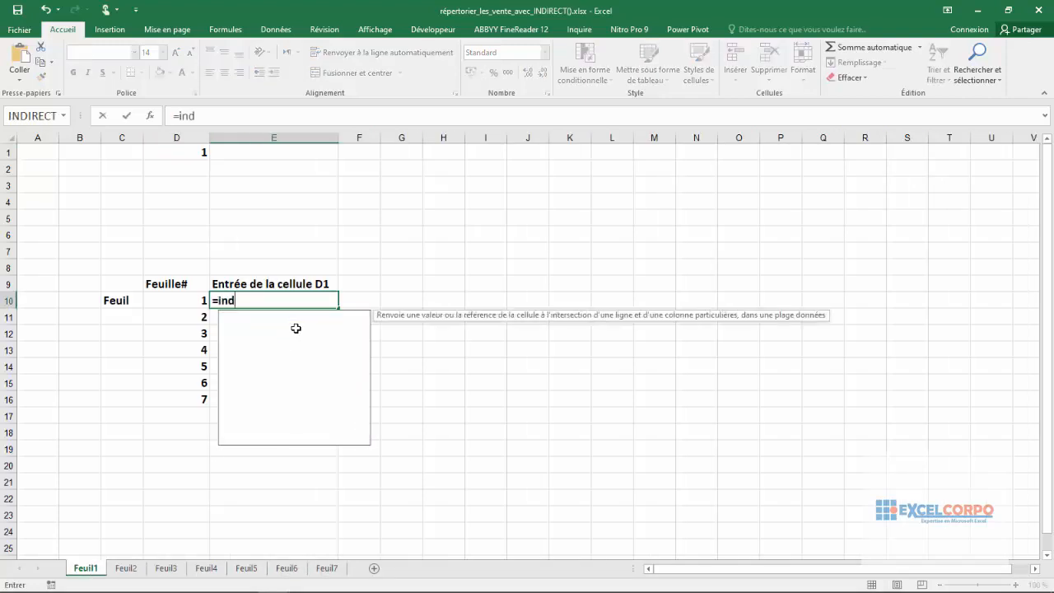
double_click(265, 327)
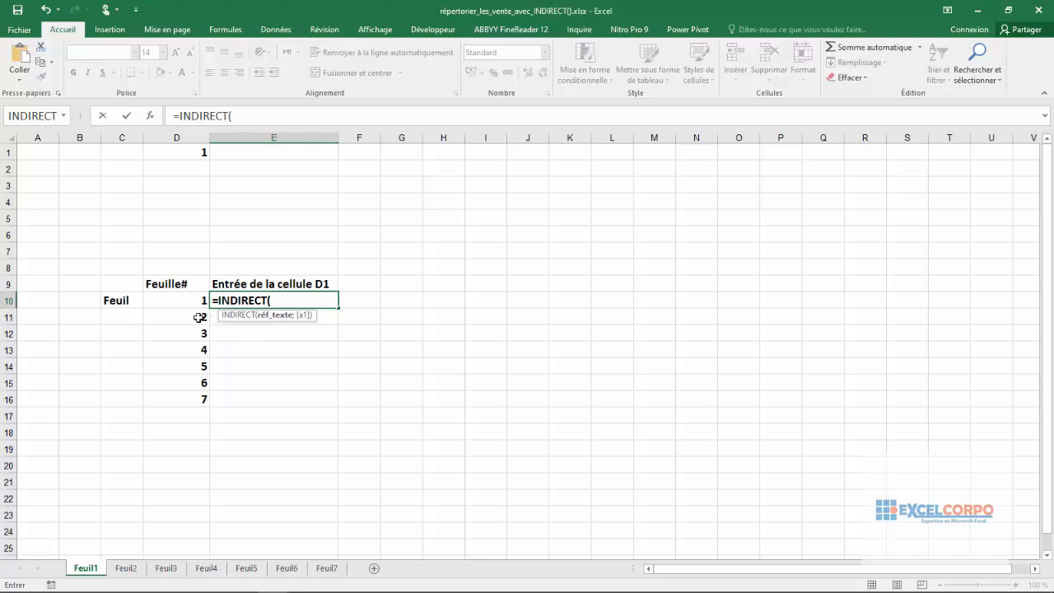
click(136, 301)
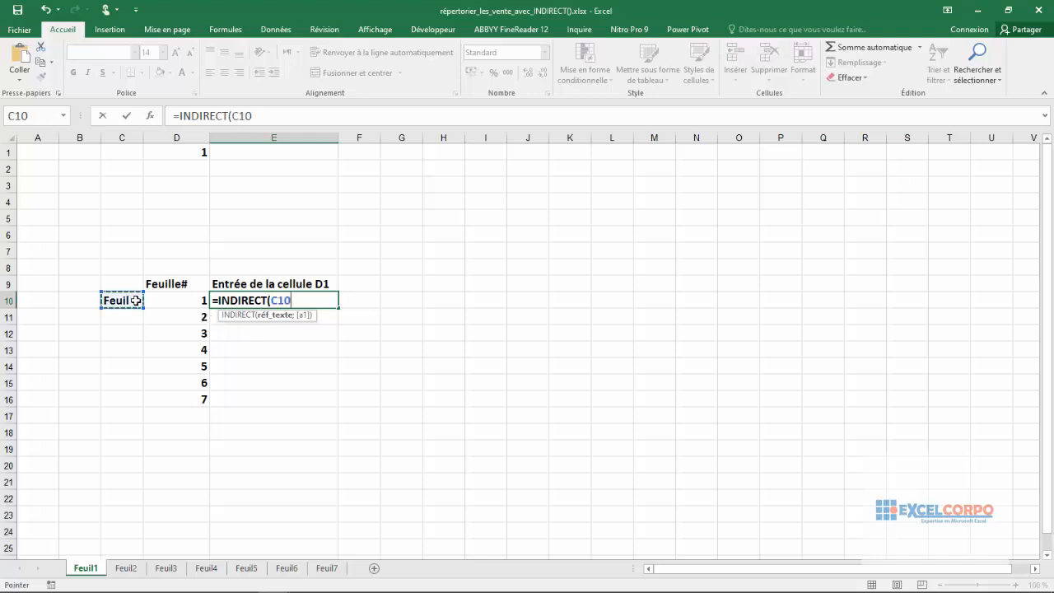
key(F4)
text(&)
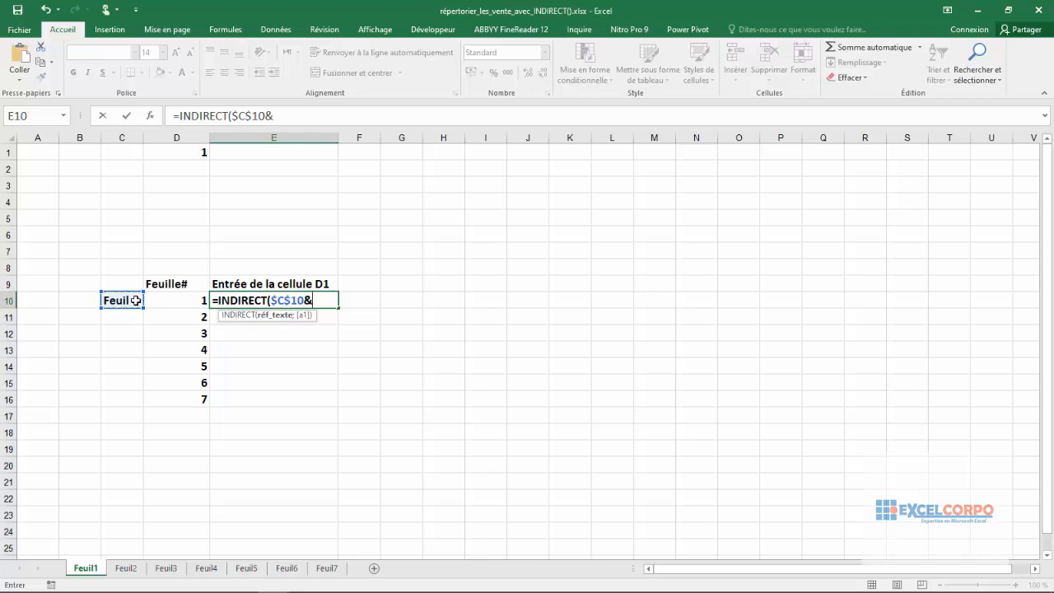
click(173, 298)
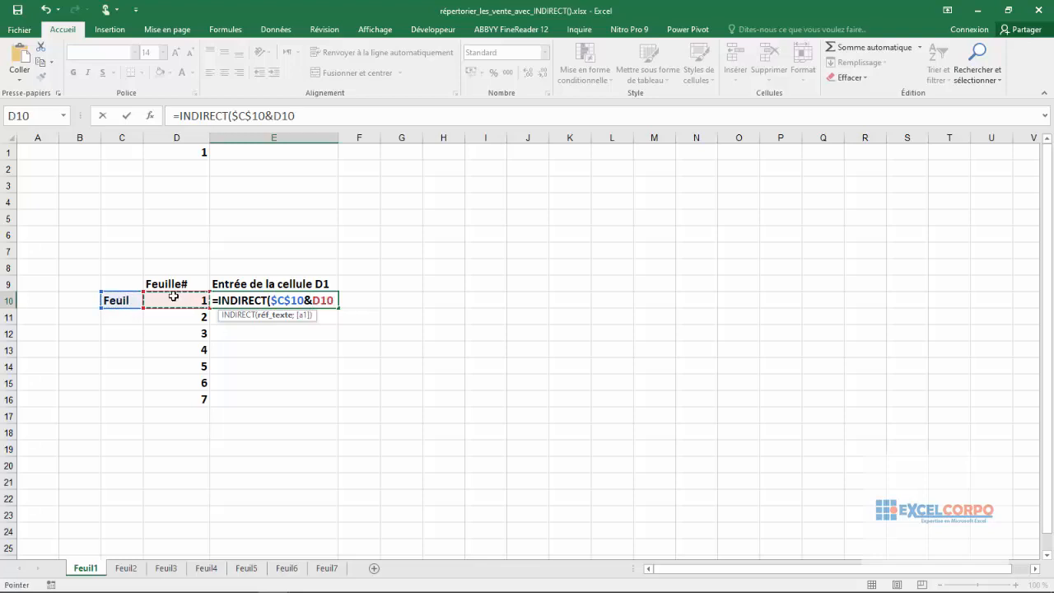
text(&)
text("!)
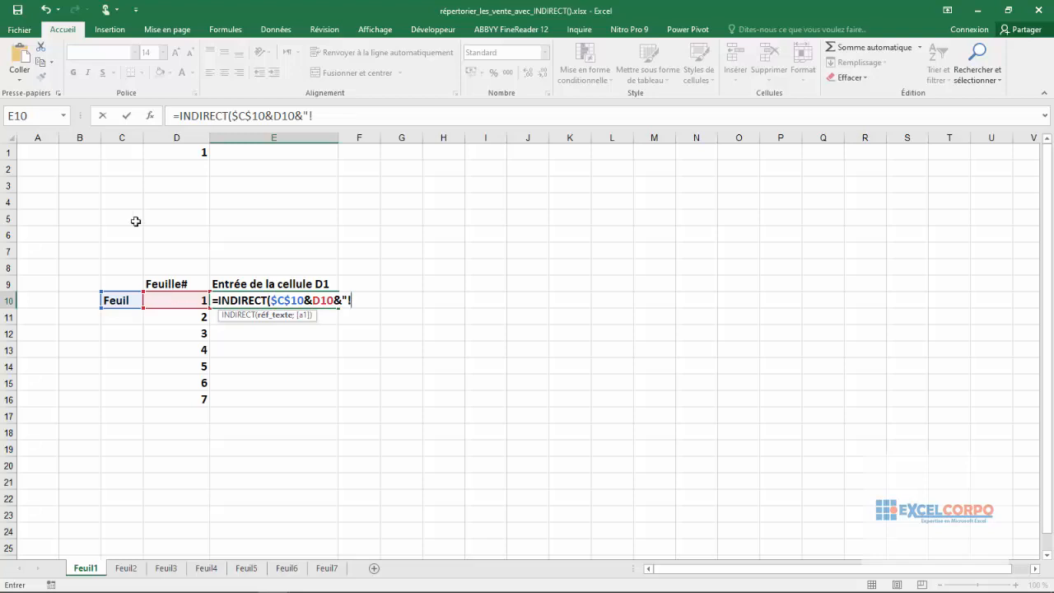
click(185, 156)
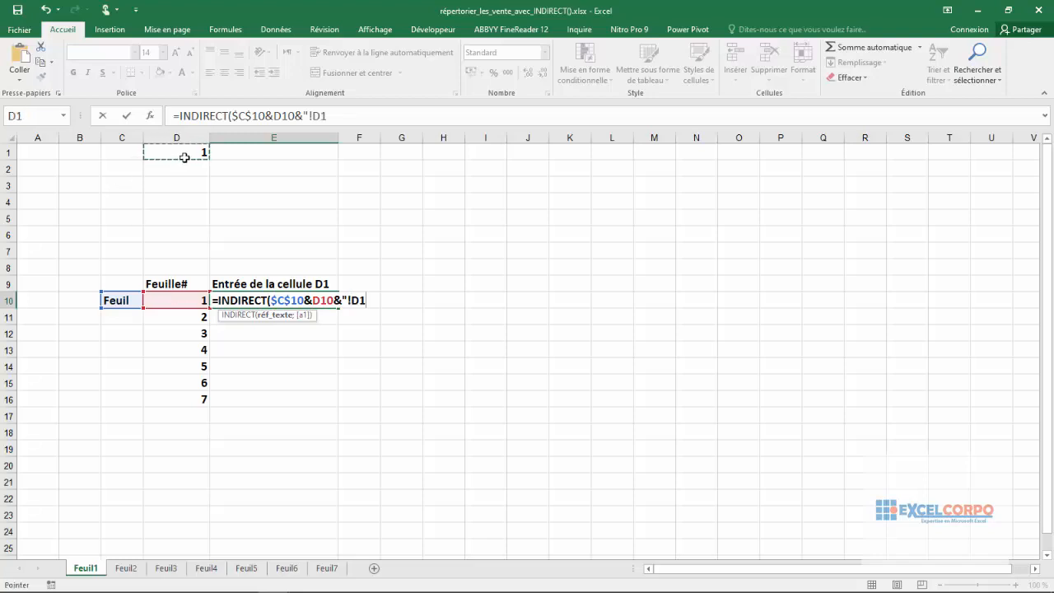
text(")
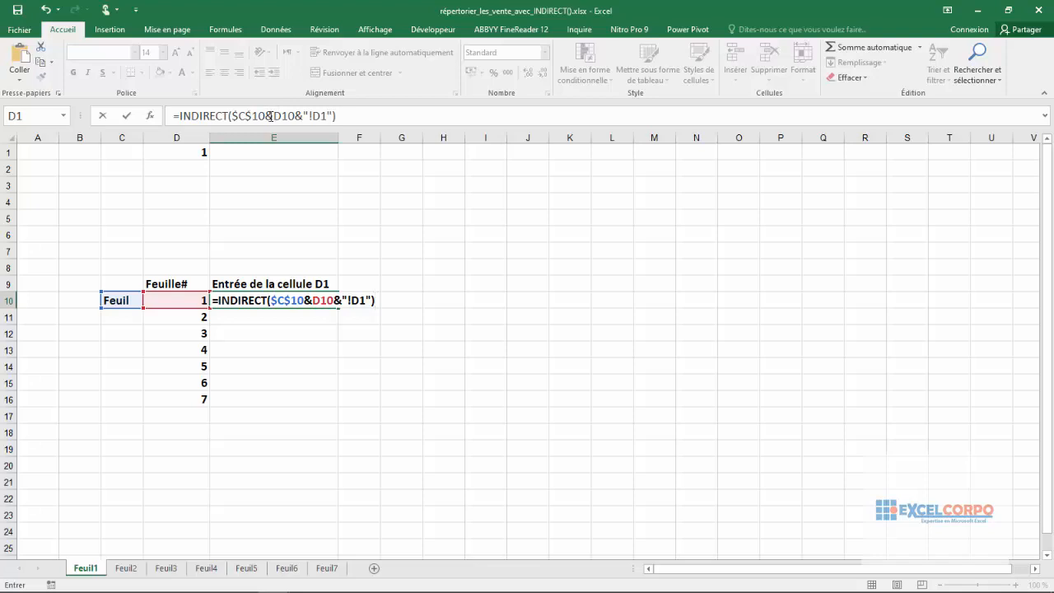
Check the D10 and "!D1" parts and the whole text argument of the INDIRECT formula, then commit it in E10
mouse_move(265, 115)
mouse_down()
mouse_move(241, 114)
mouse_move(294, 115)
mouse_move(275, 115)
mouse_up()
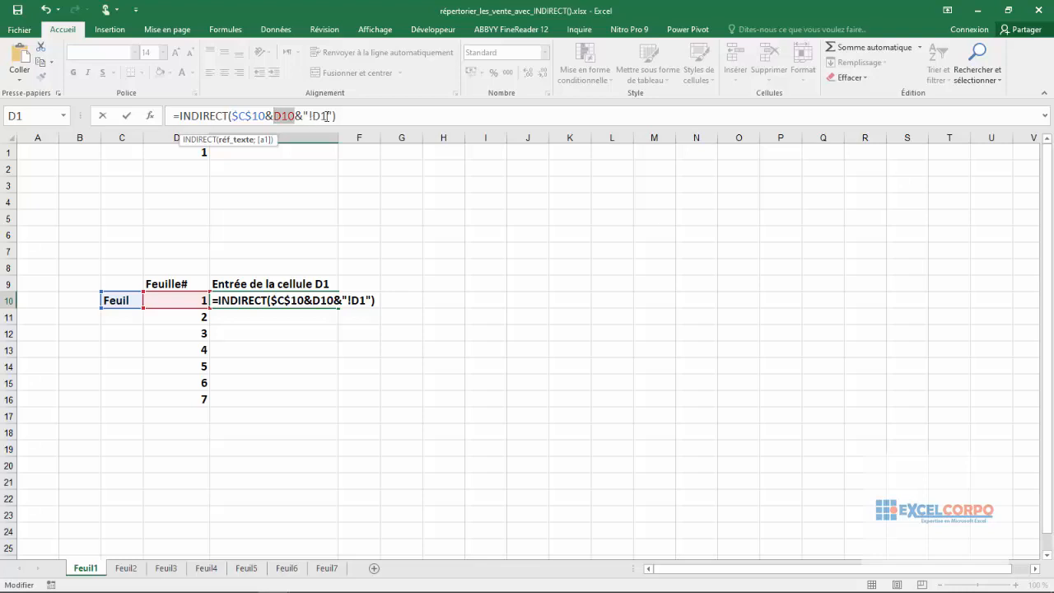
drag(326, 115, 314, 115)
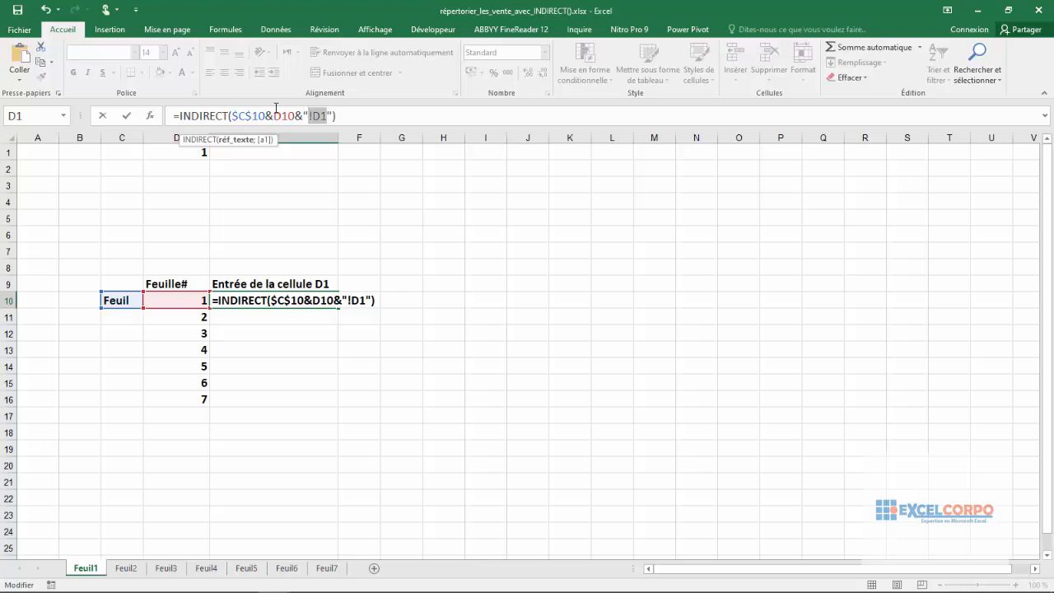
mouse_move(266, 115)
mouse_down()
mouse_move(233, 116)
mouse_move(272, 116)
mouse_up()
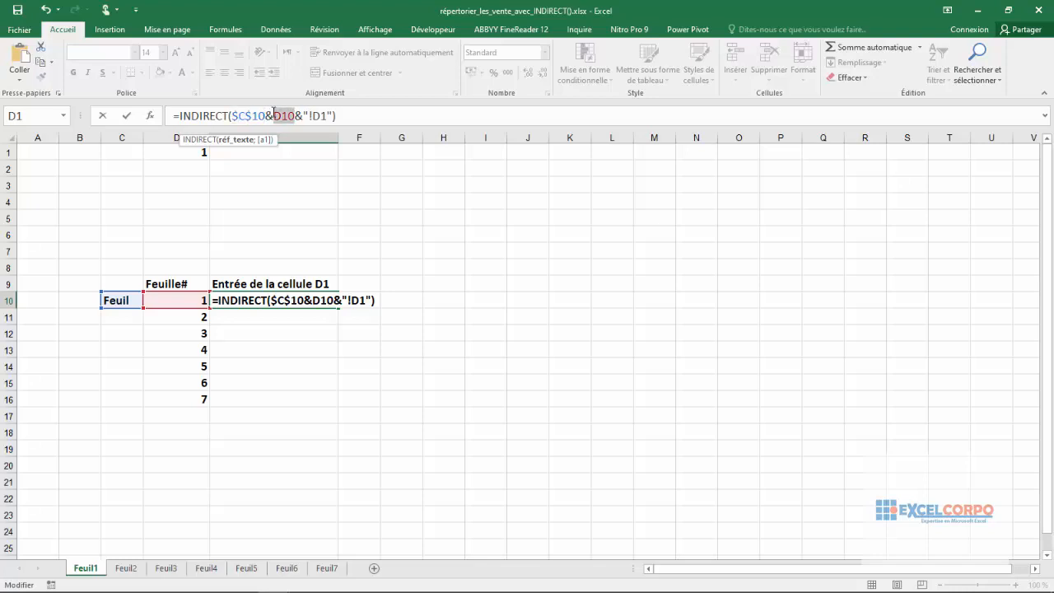
drag(330, 115, 309, 115)
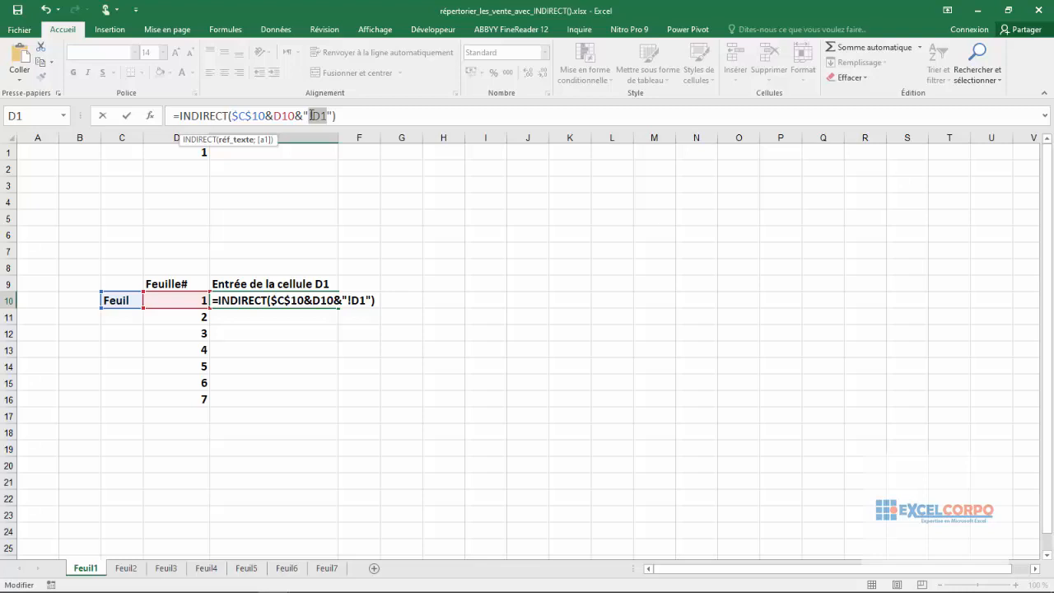
drag(332, 115, 239, 108)
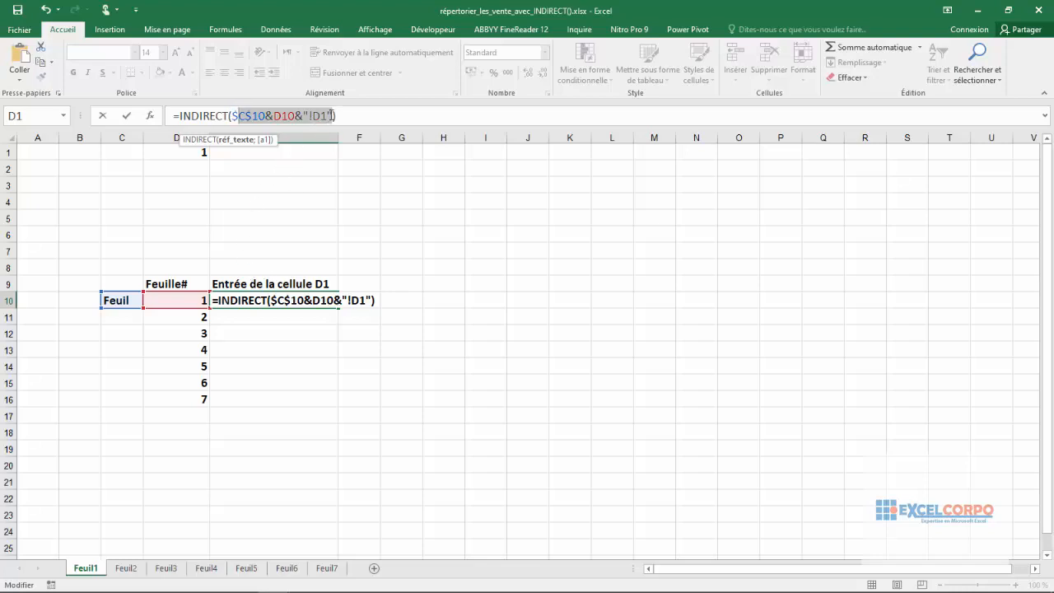
drag(332, 115, 234, 115)
click(334, 116)
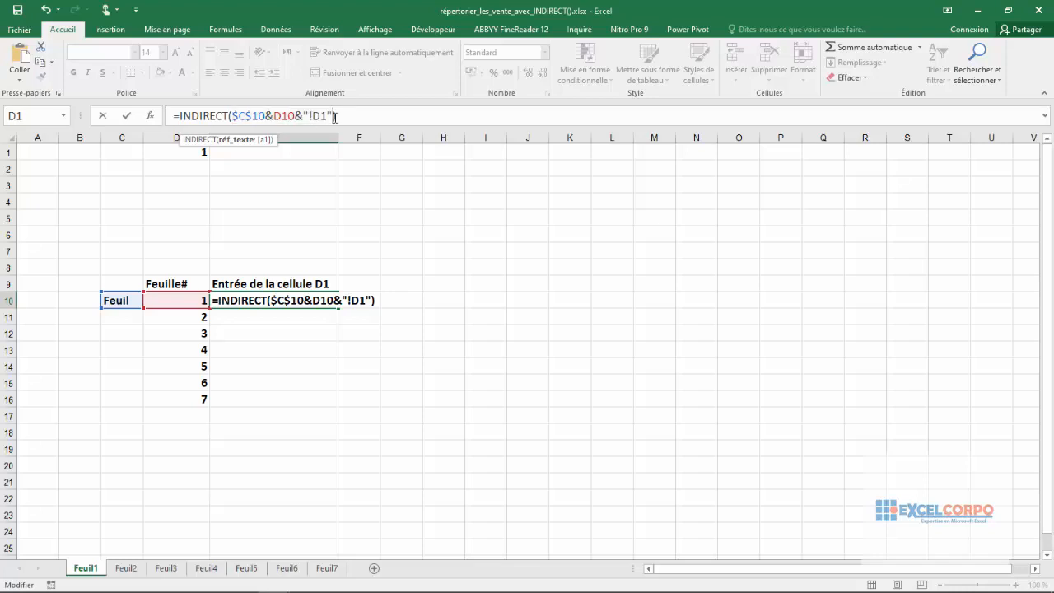
text())
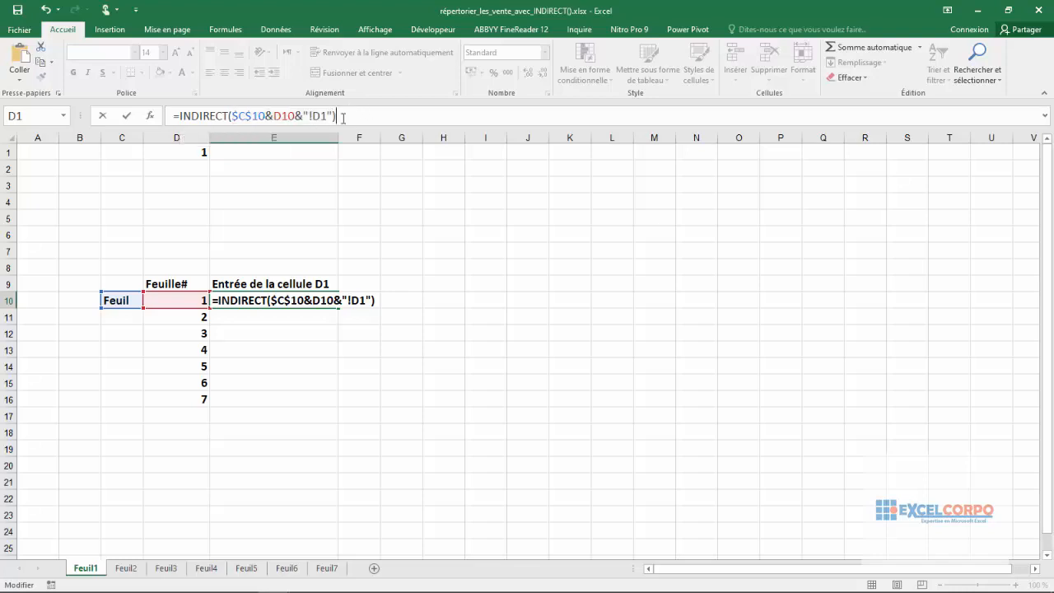
key(Return)
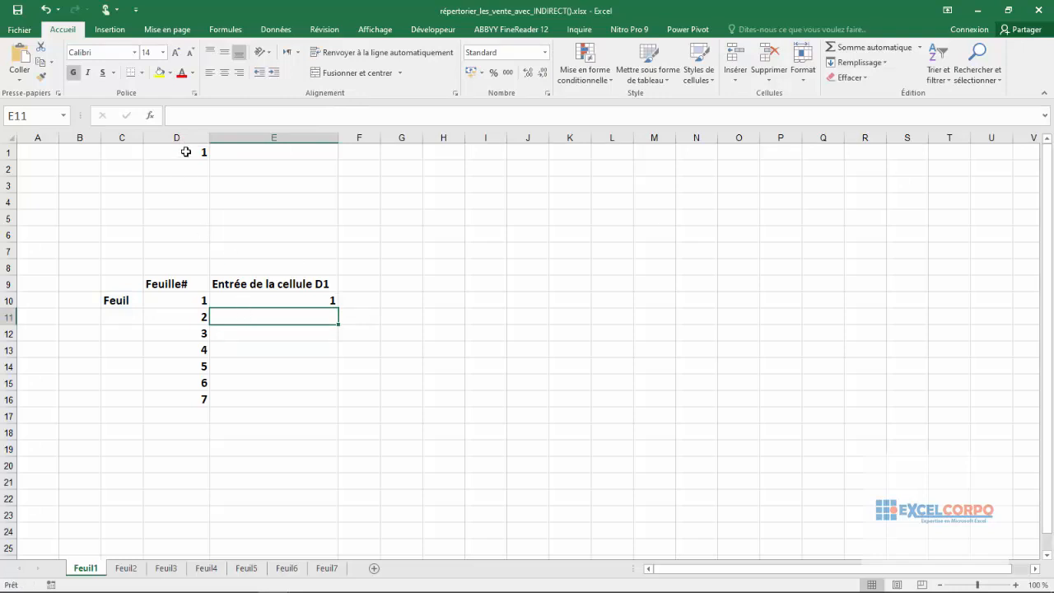
Check cell D1 against E10, then fill the INDIRECT formula from E10 down to E16
click(186, 151)
click(321, 299)
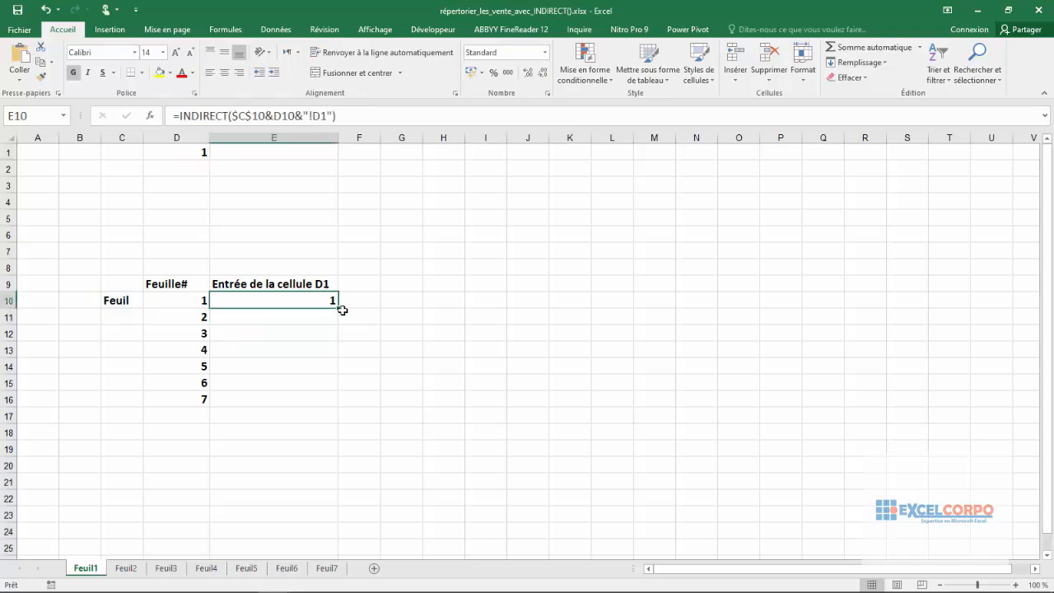
drag(338, 306, 329, 405)
Compare the results in E11, E12 and E13 of Feuil1 with cell D1 on sheets Feuil2, Feuil3 and Feuil4
click(295, 315)
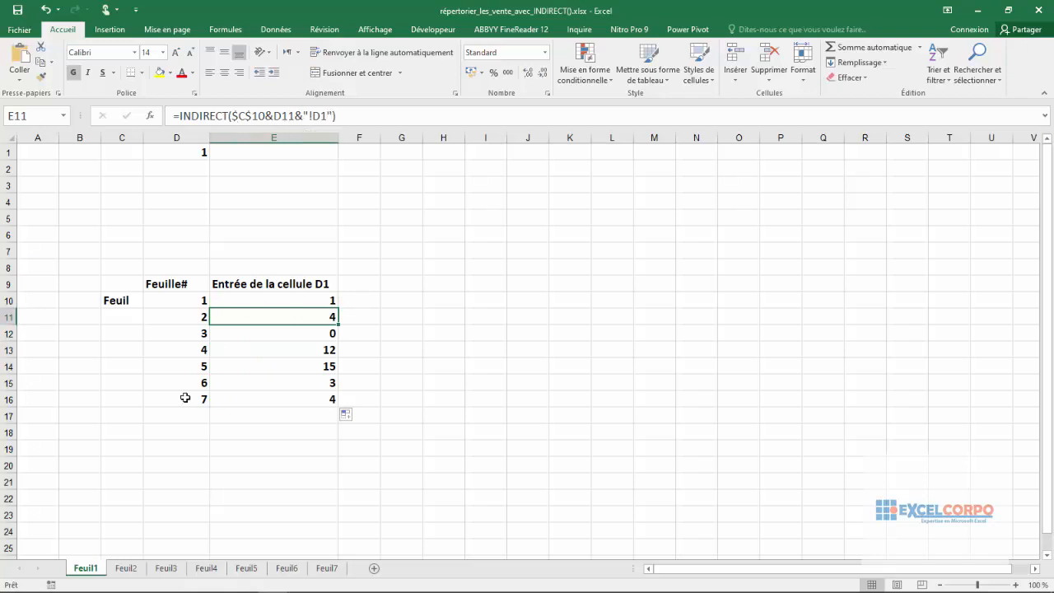
click(126, 568)
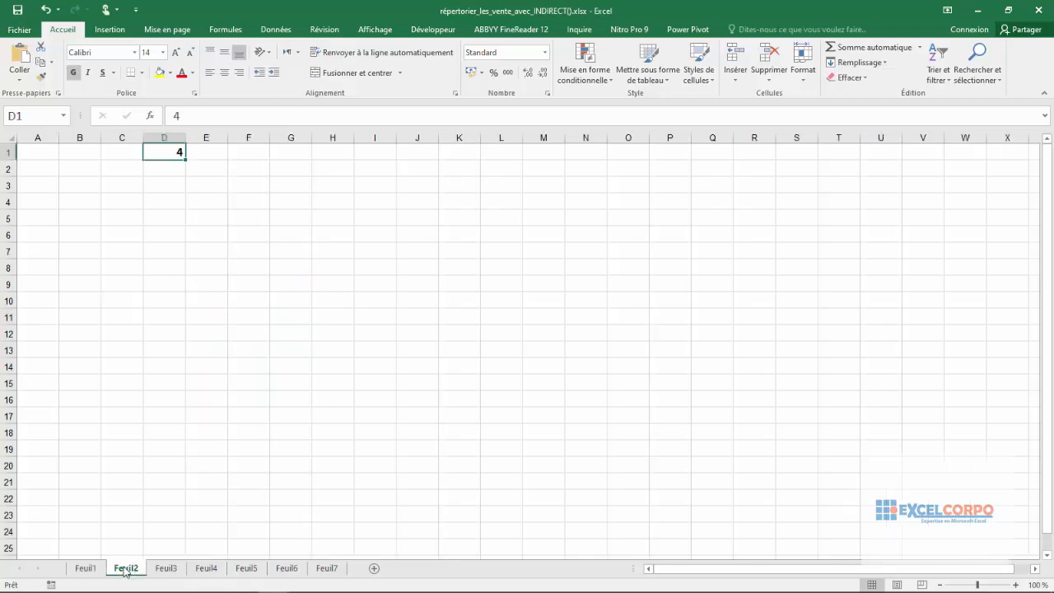
click(87, 568)
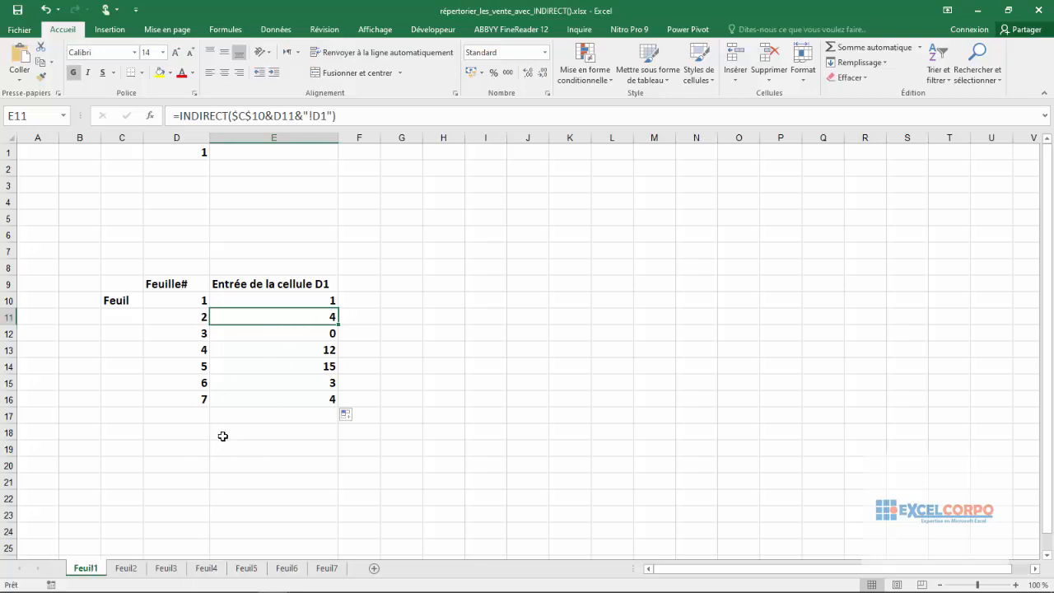
click(266, 337)
click(164, 570)
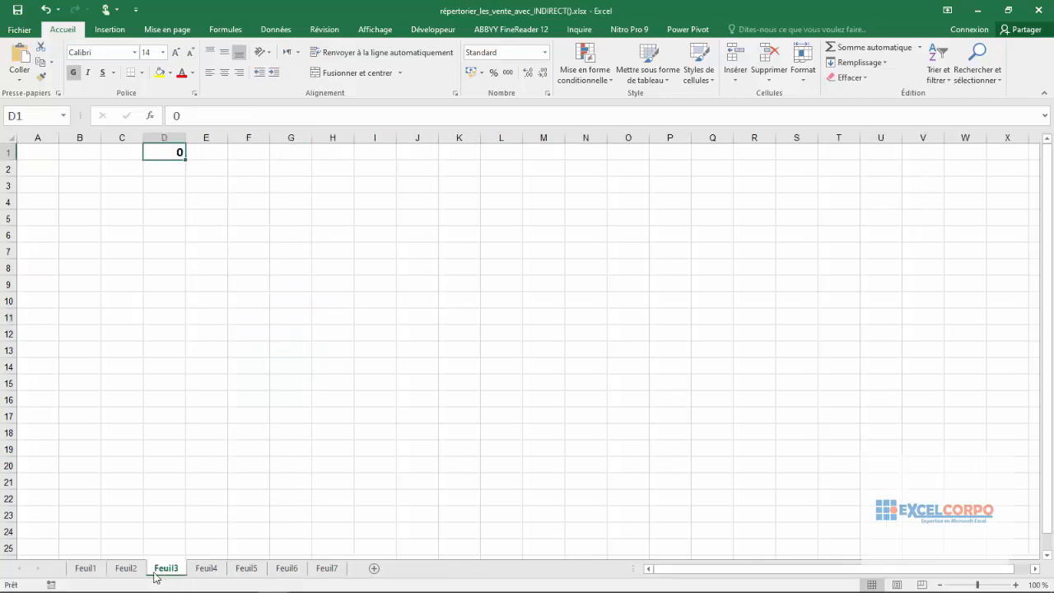
click(87, 568)
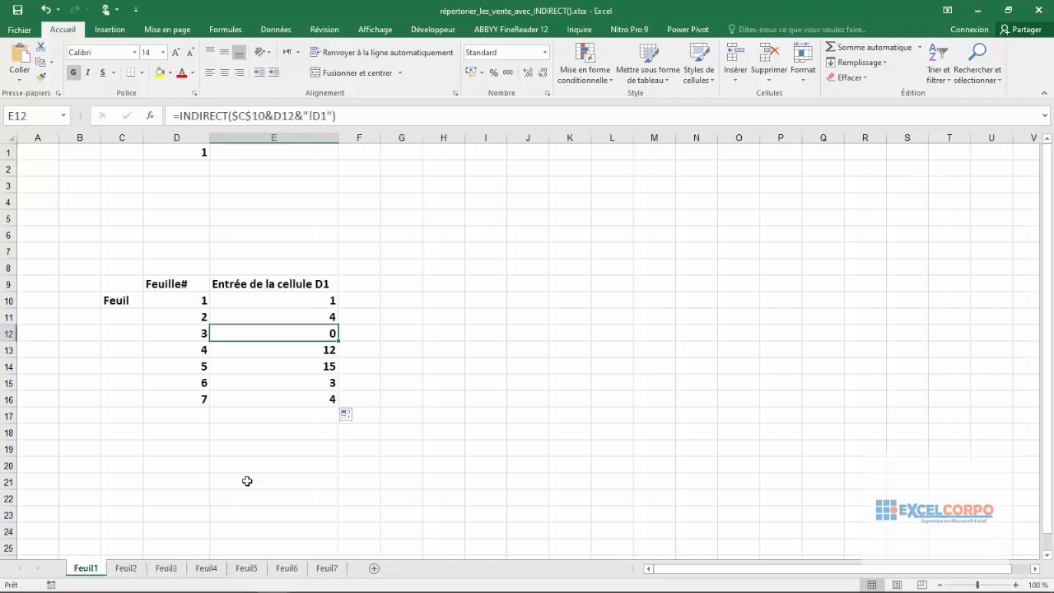
click(247, 351)
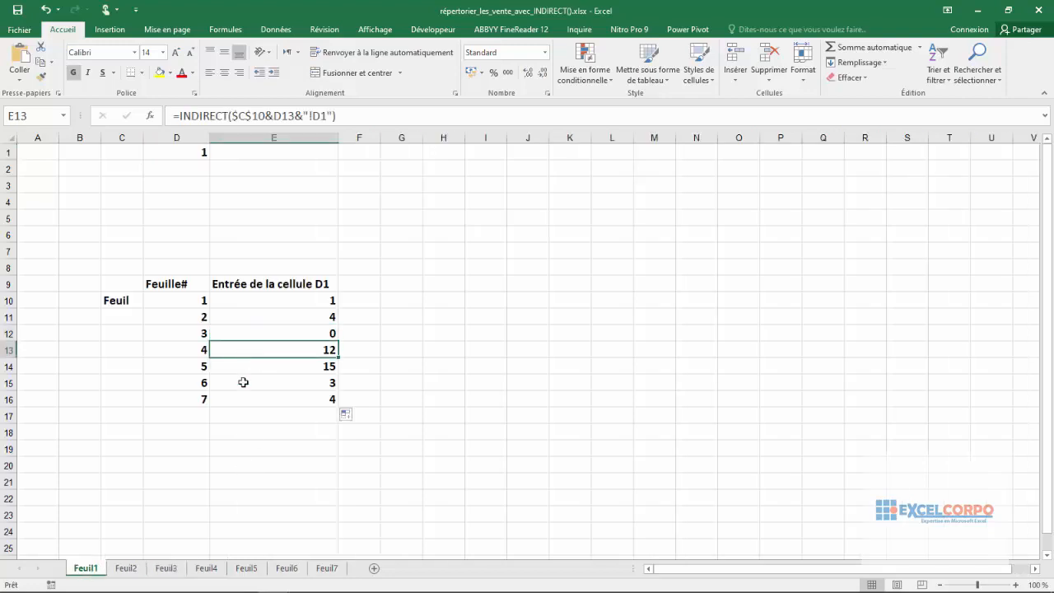
click(204, 569)
click(86, 568)
Compare the results in E14, E15 and E16 of Feuil1 with cell D1 on sheets Feuil5, Feuil6 and Feuil7
click(287, 365)
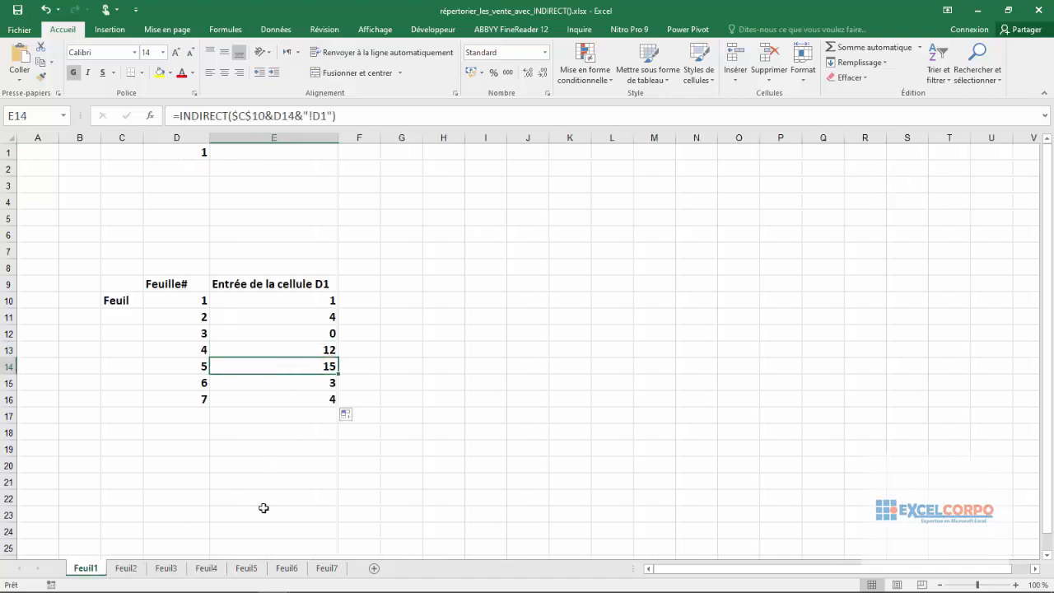
click(246, 569)
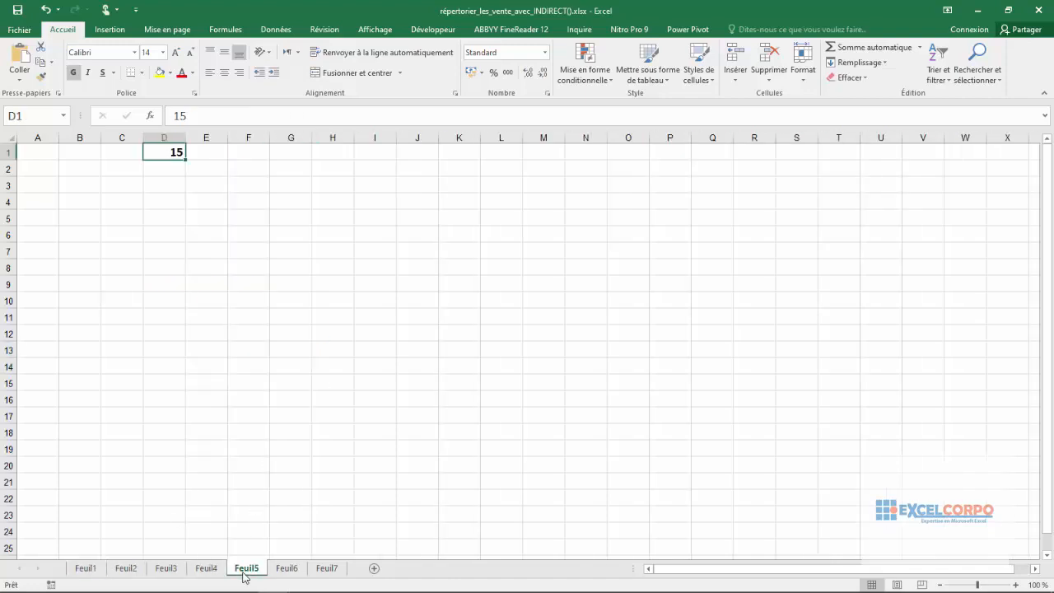
click(287, 568)
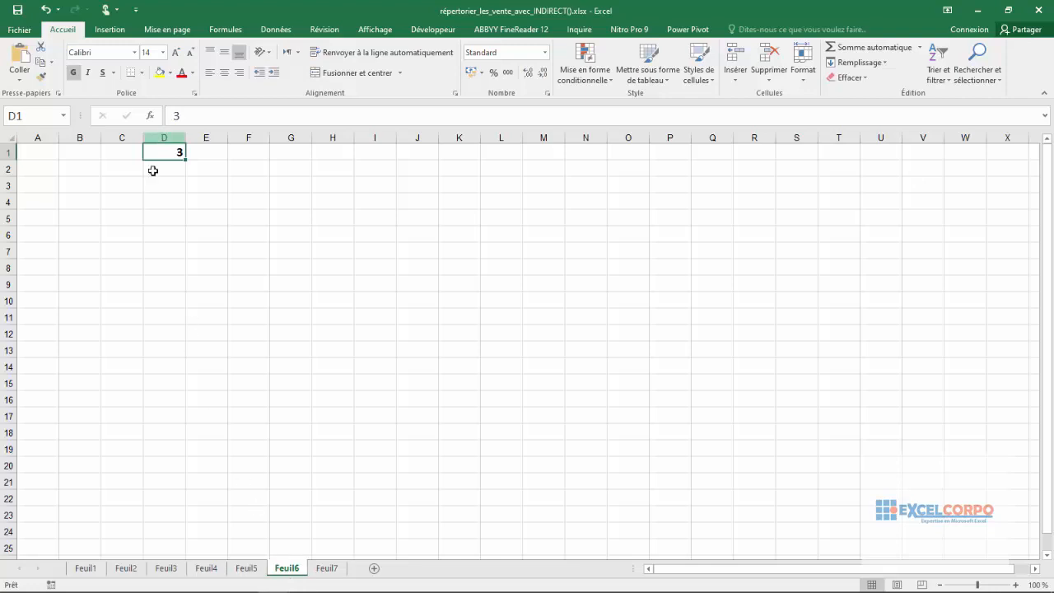
click(87, 569)
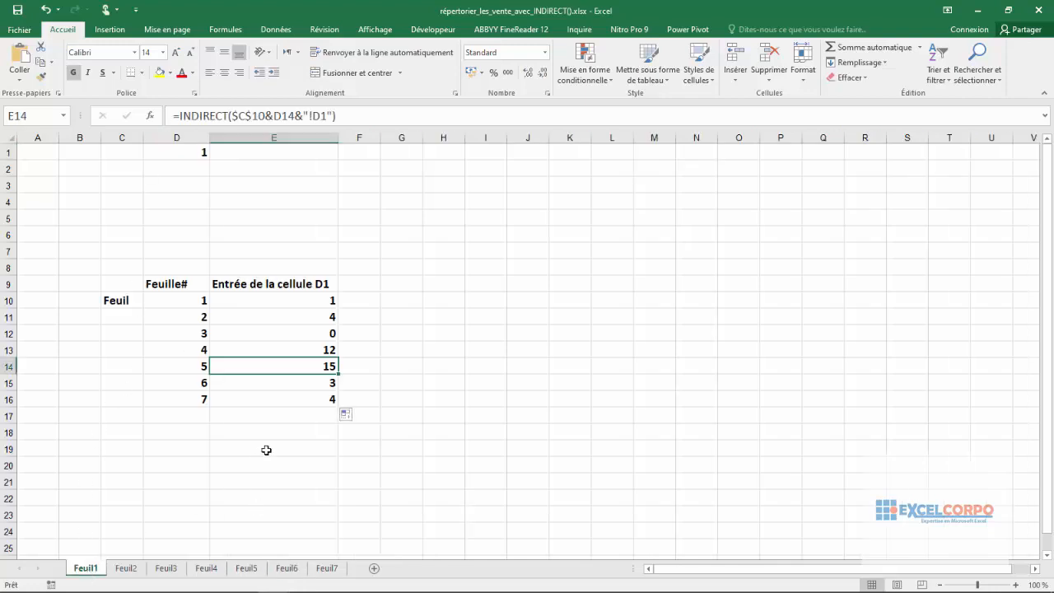
click(302, 379)
click(327, 568)
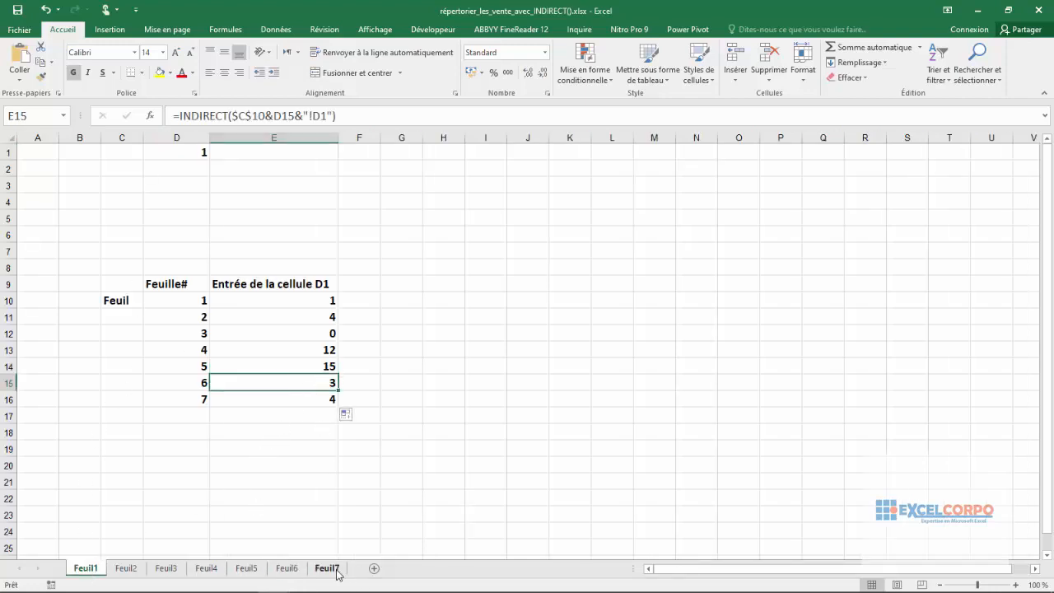
click(86, 568)
click(316, 398)
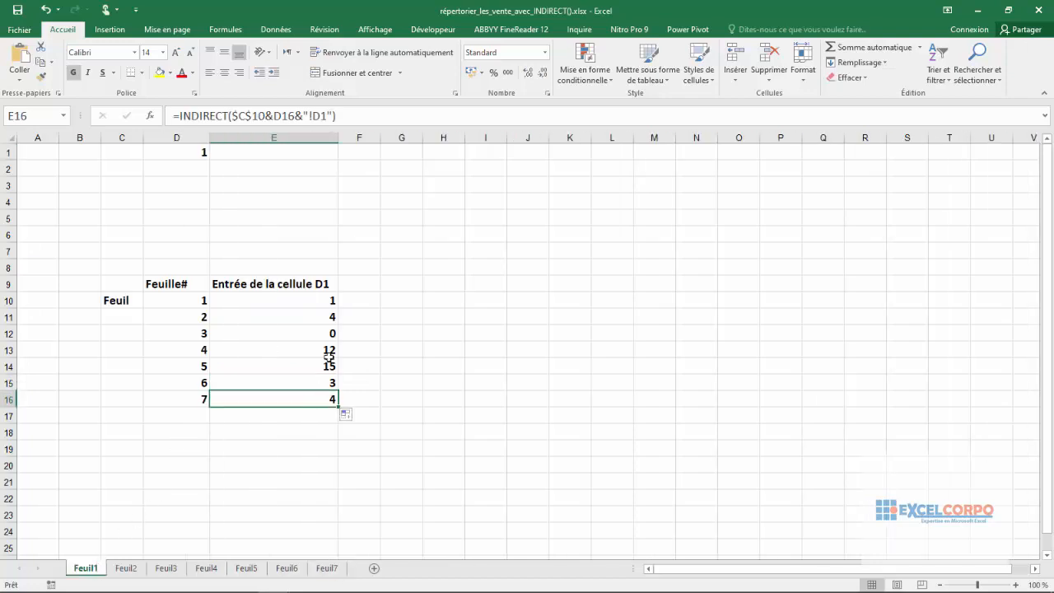
click(310, 299)
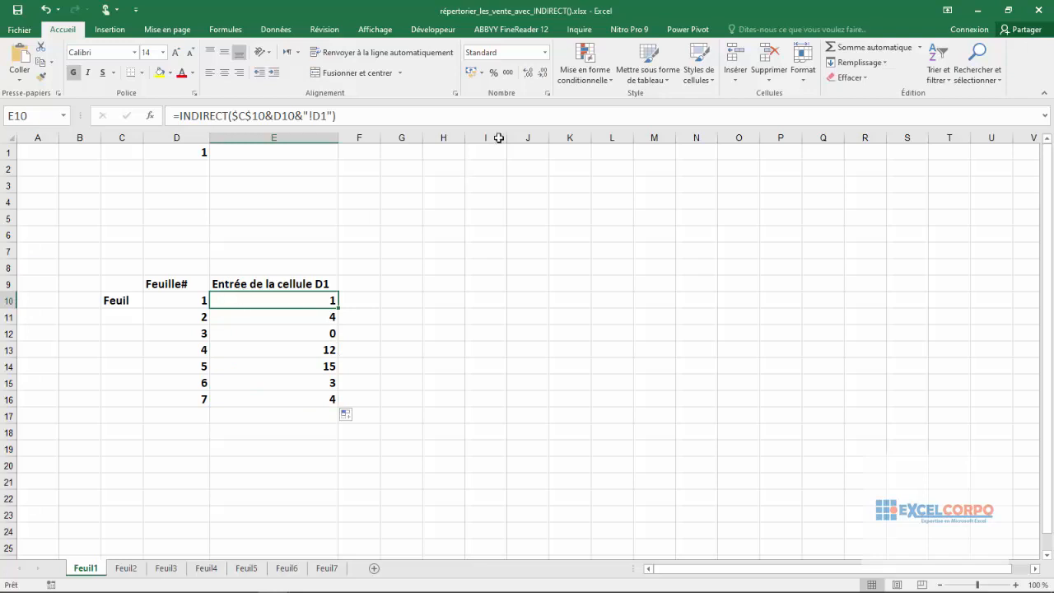
click(245, 29)
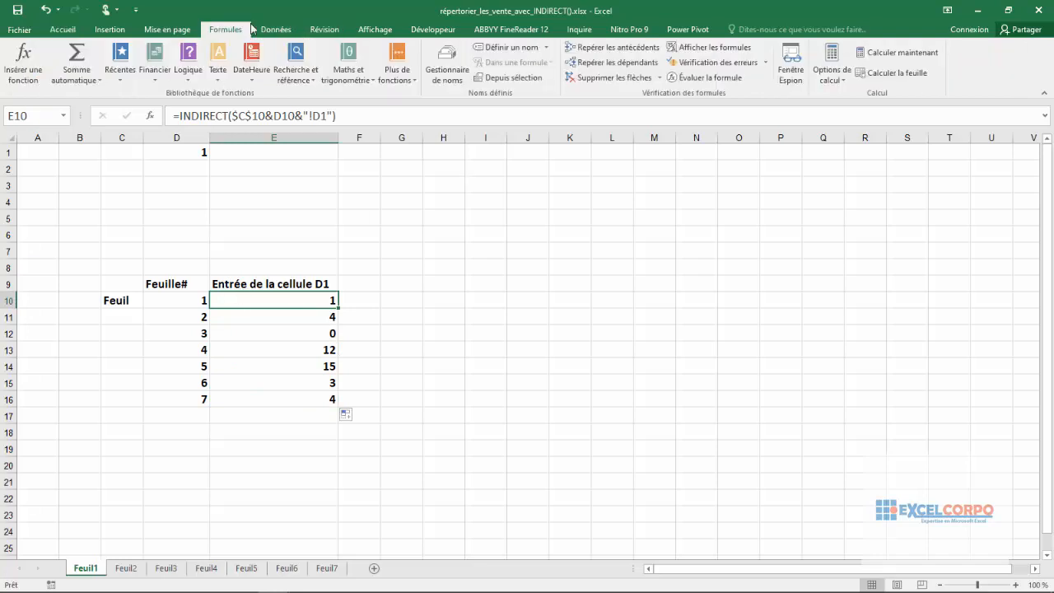
click(707, 78)
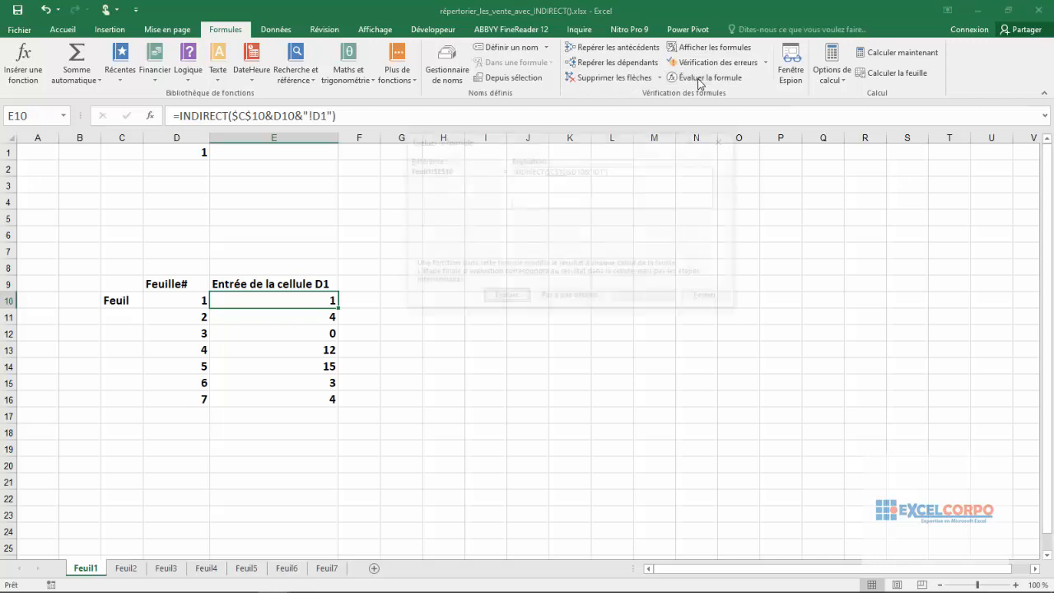
click(505, 298)
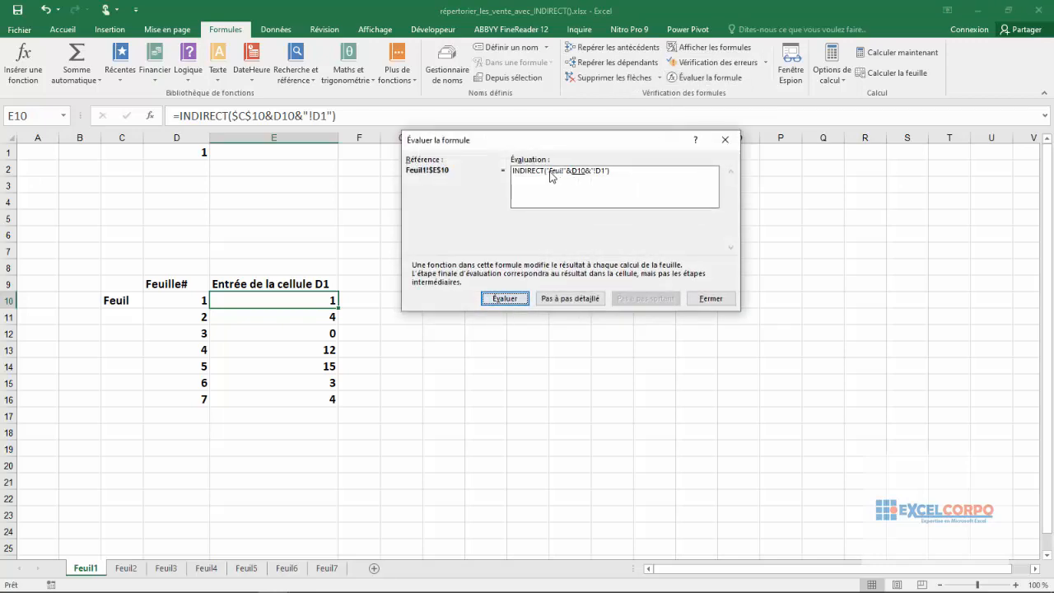
click(568, 298)
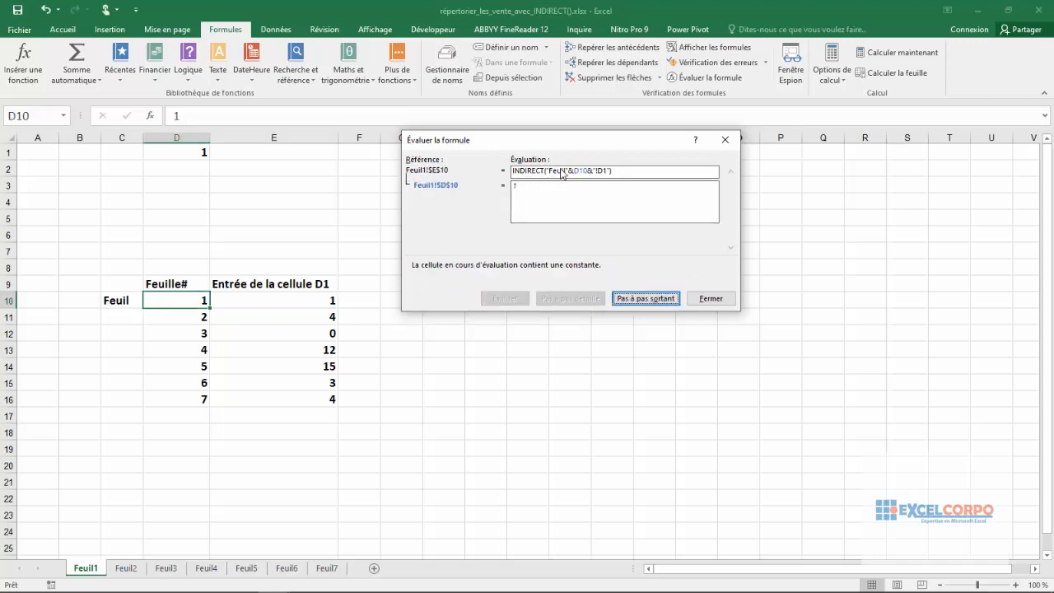
click(725, 139)
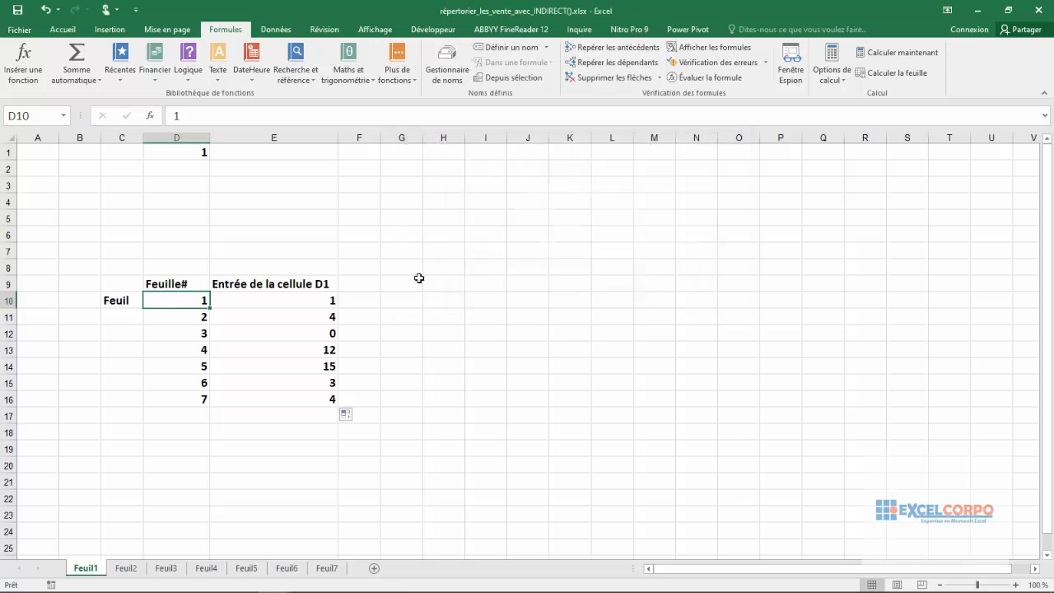
Evaluate the INDIRECT formula in E10 stage by stage with the formula evaluator, then close the evaluator
click(303, 297)
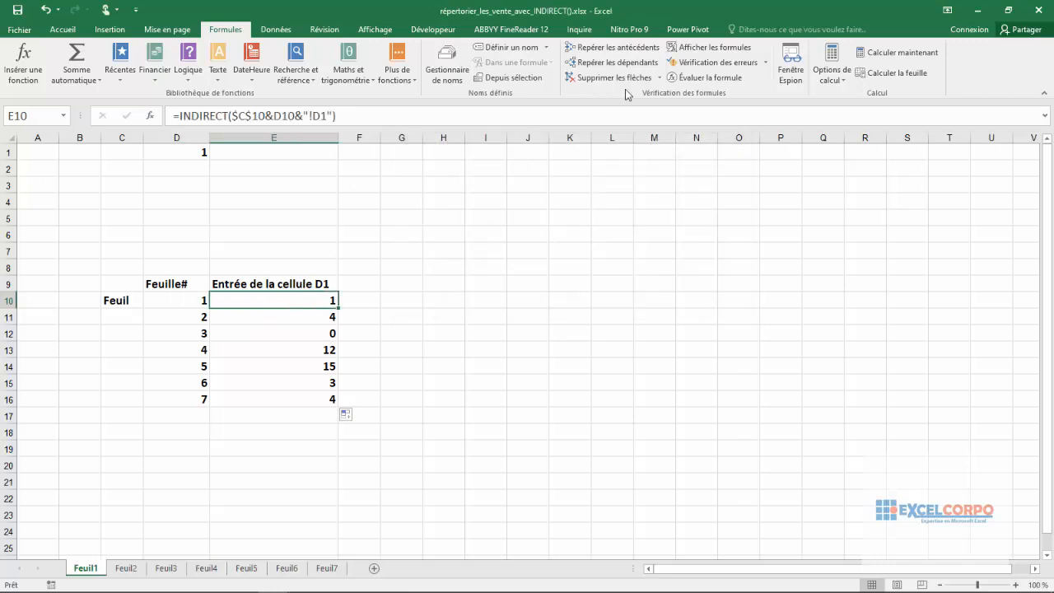
click(690, 79)
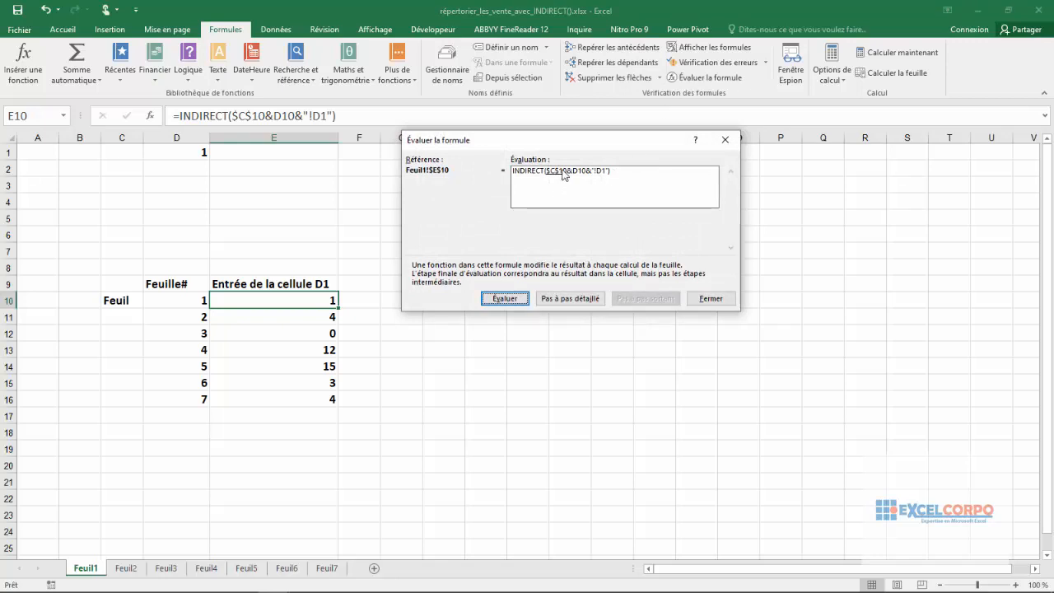
click(502, 299)
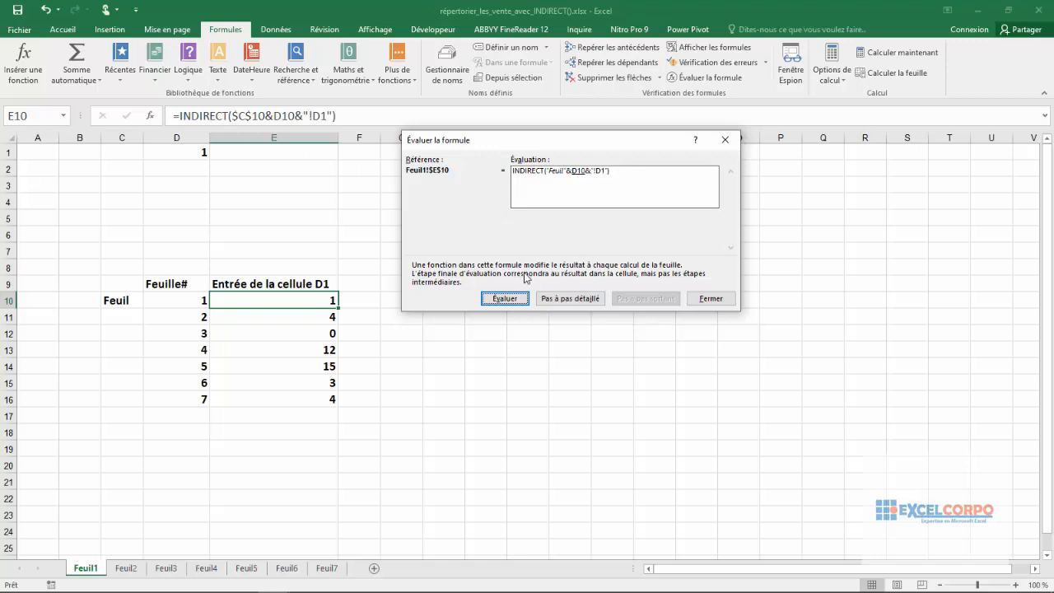
click(514, 300)
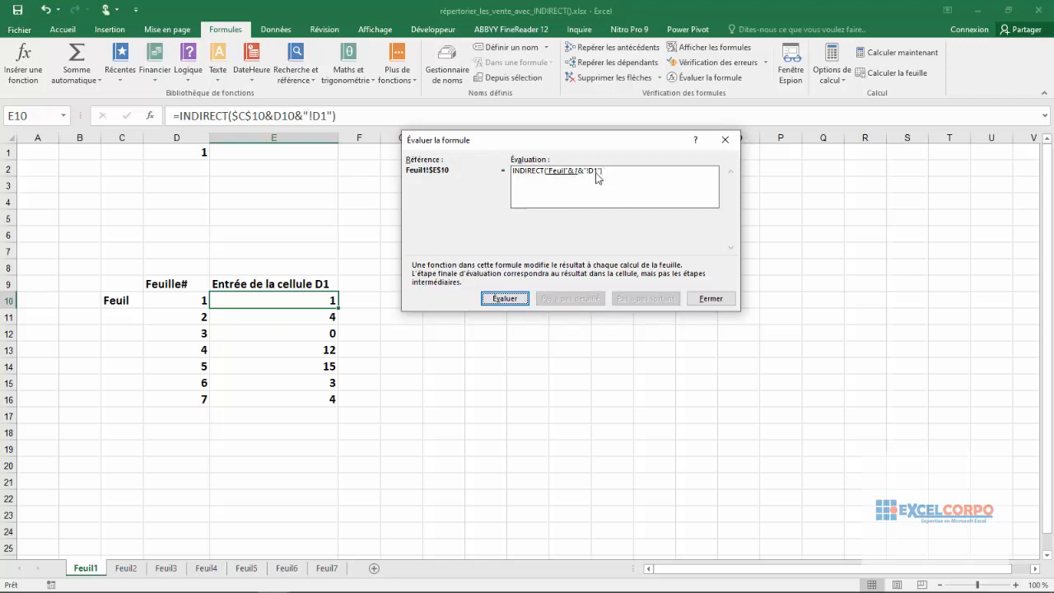
key(Return)
click(511, 300)
click(514, 300)
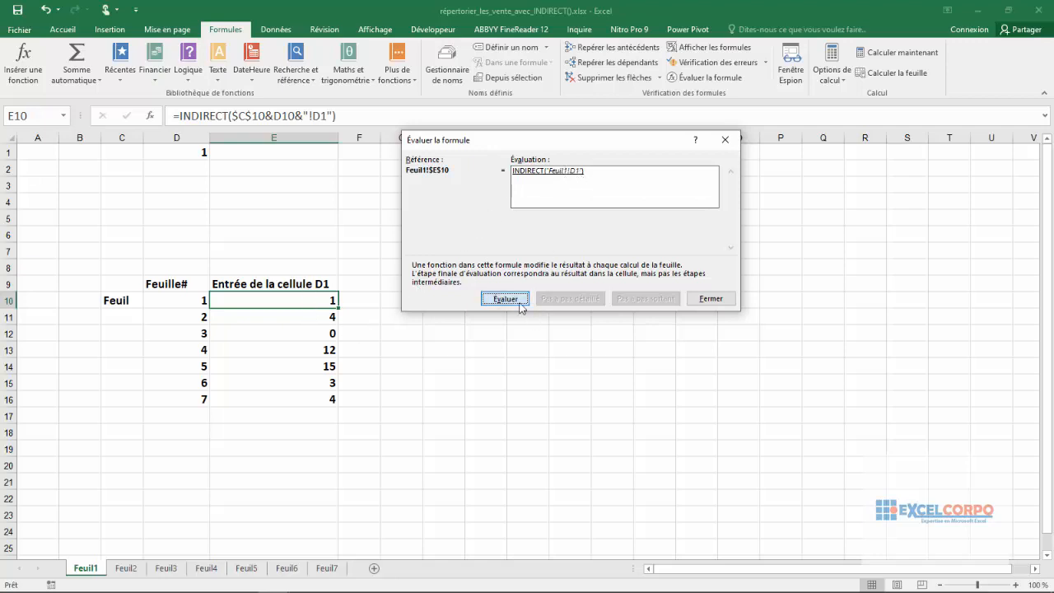
click(724, 140)
Evaluate the INDIRECT formula in E14 stage by stage, then close the evaluator and return to cell E10
click(316, 371)
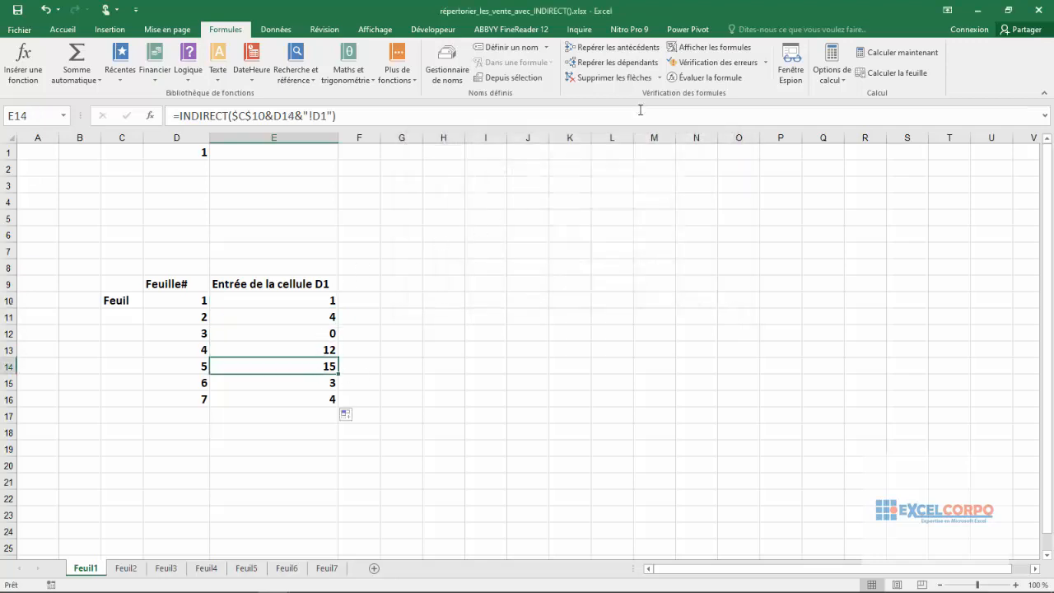
click(688, 77)
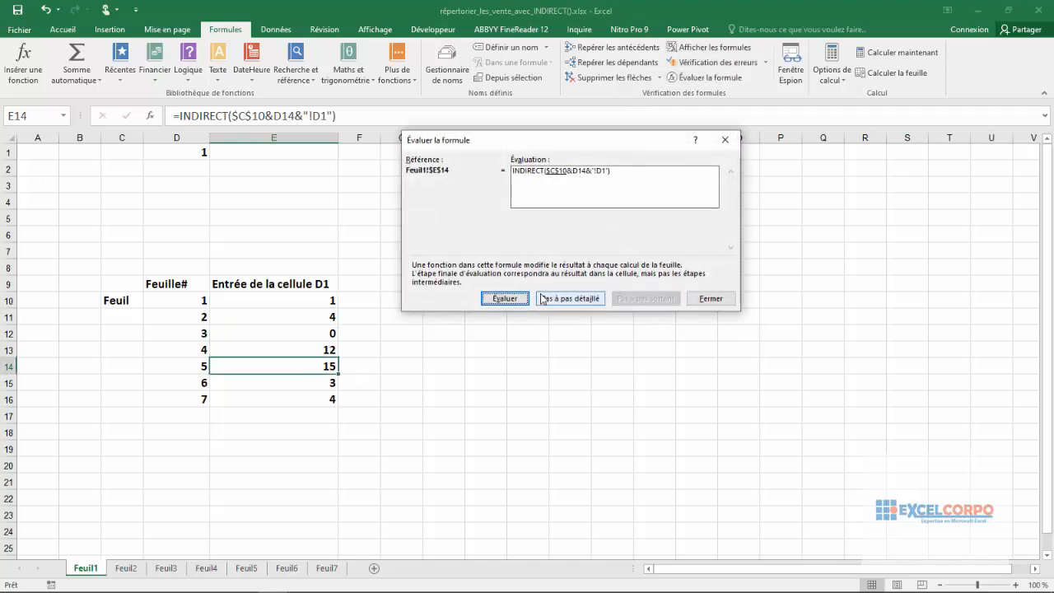
click(505, 299)
click(505, 298)
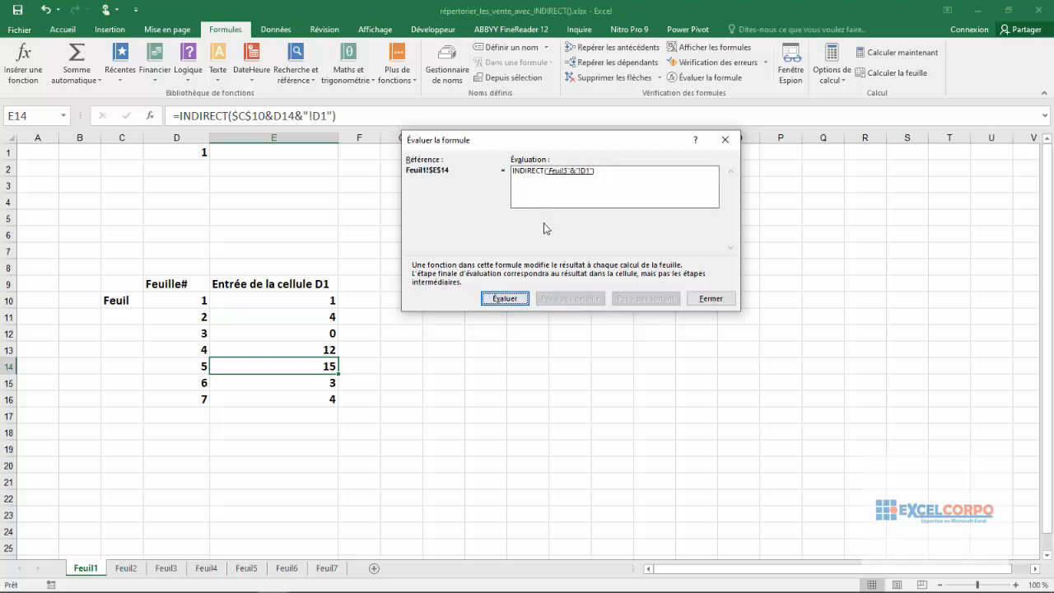
click(505, 298)
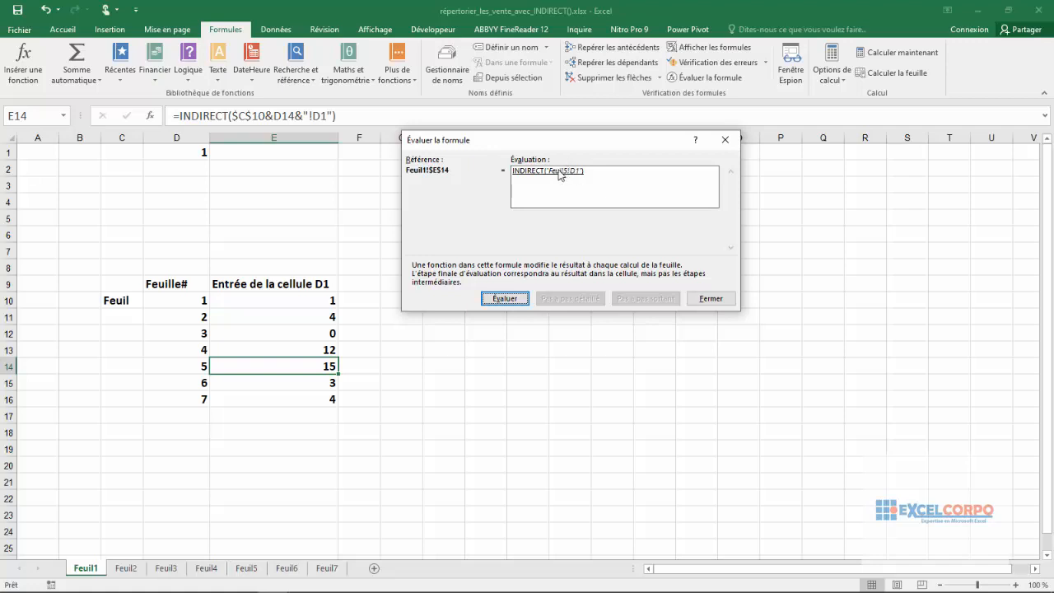
click(514, 302)
key(Escape)
click(287, 301)
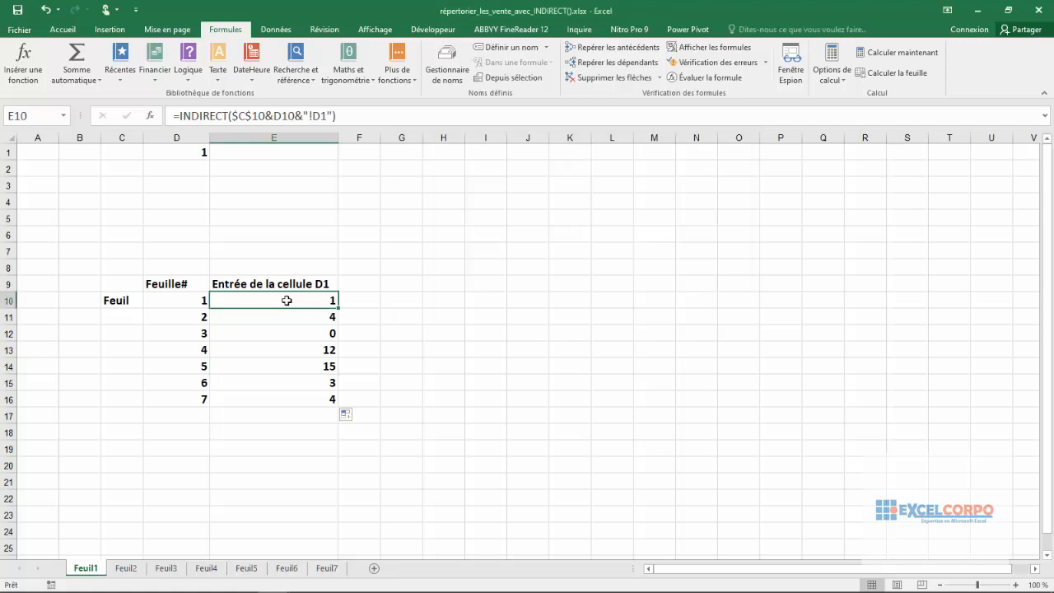